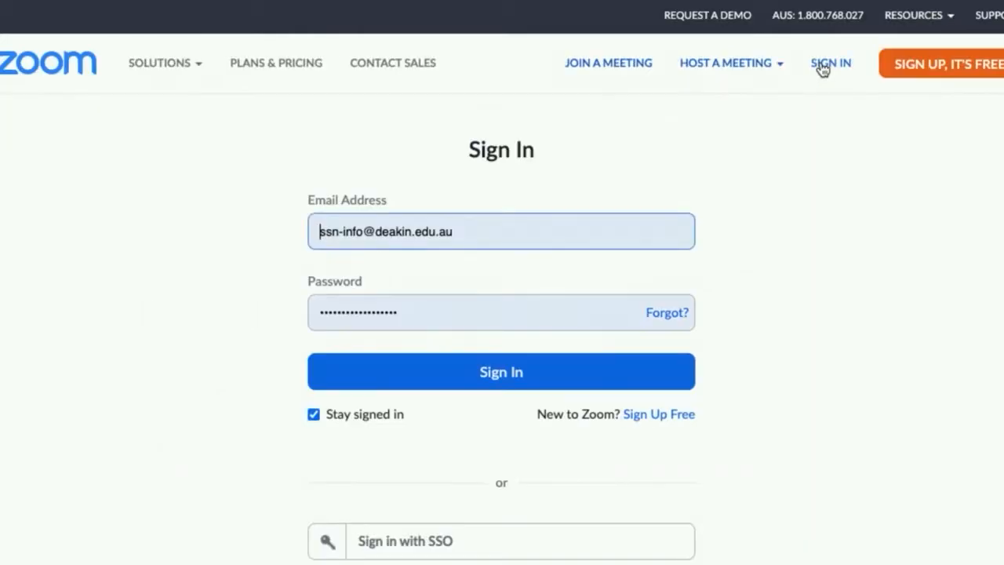
Sign in to the Zoom account and turn on Allow live streaming meetings in the account's advanced meeting settings
left_click(475, 437)
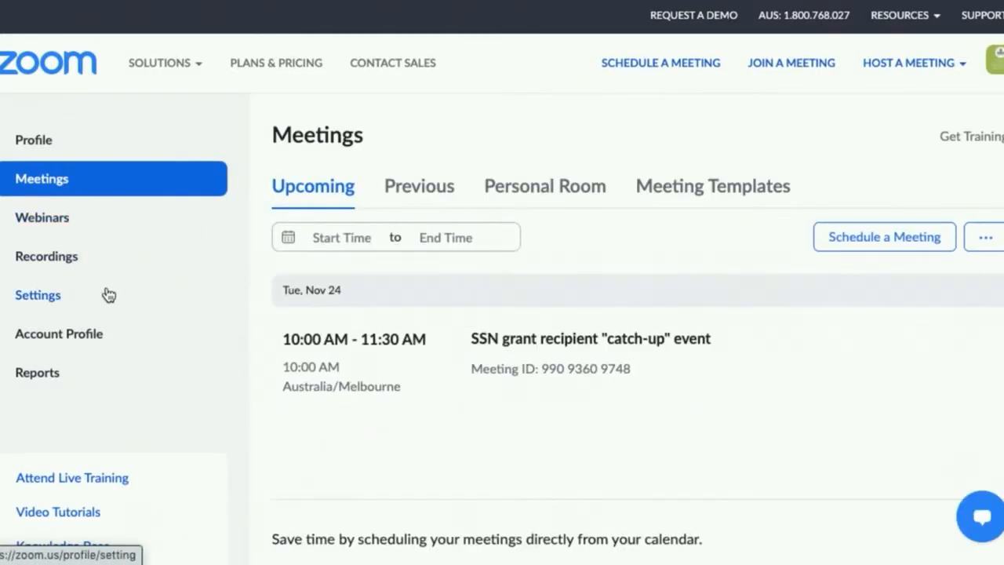
left_click(49, 305)
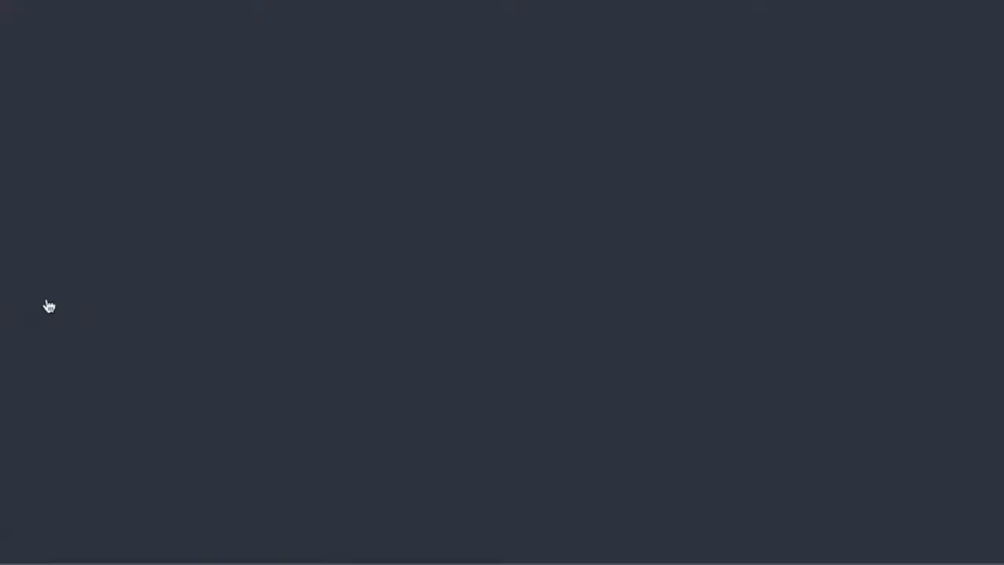
scroll(703, 408, "down", 10)
scroll(701, 398, "down", 12)
scroll(703, 408, "down", 15)
scroll(702, 408, "down", 15)
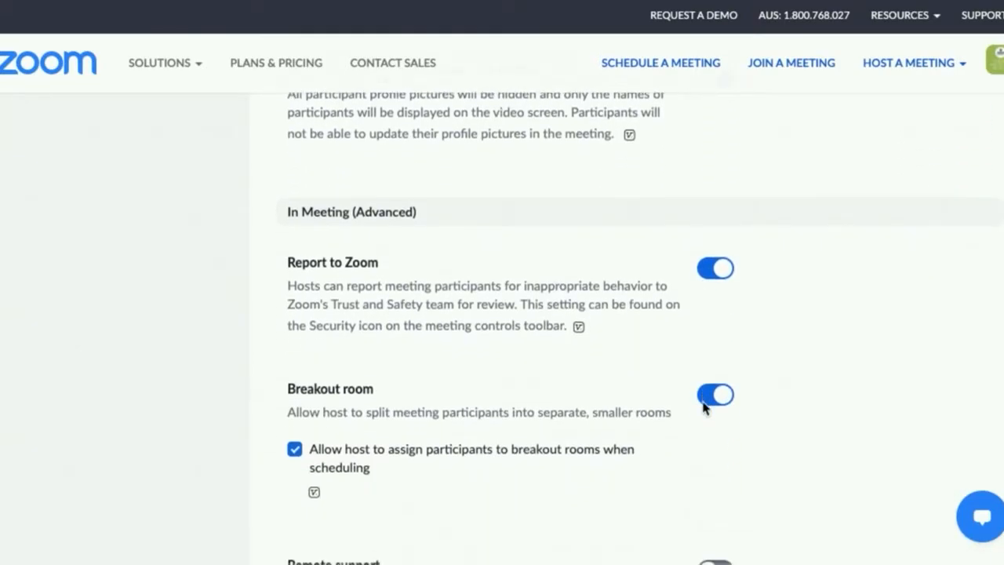
scroll(704, 408, "down", 15)
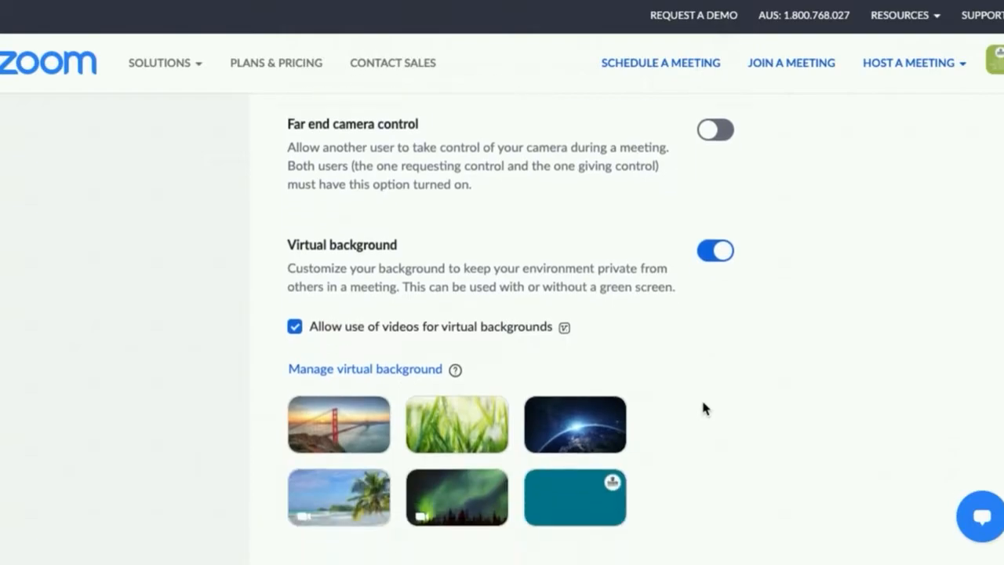
scroll(704, 408, "down", 10)
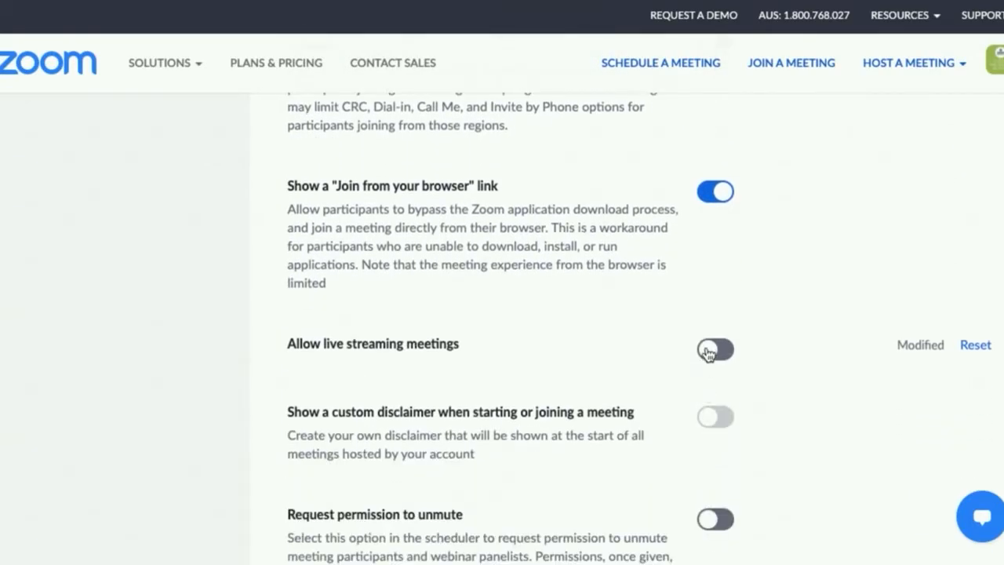
left_click(715, 350)
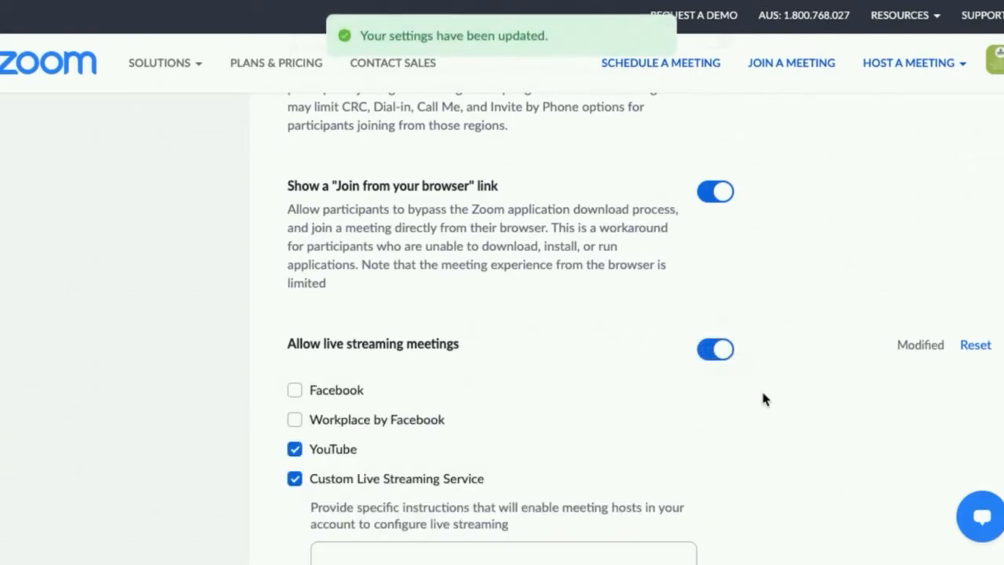
scroll(761, 392, "down", 2)
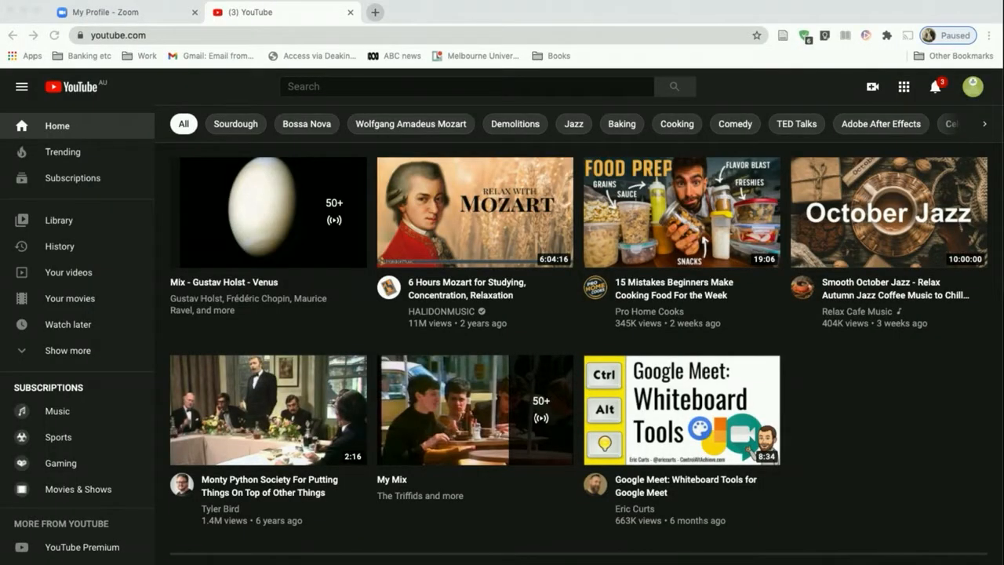
Switch to YouTube, choose to go live, and start scheduling a brand-new stream without reusing previous settings
left_click(845, 92)
left_click(872, 93)
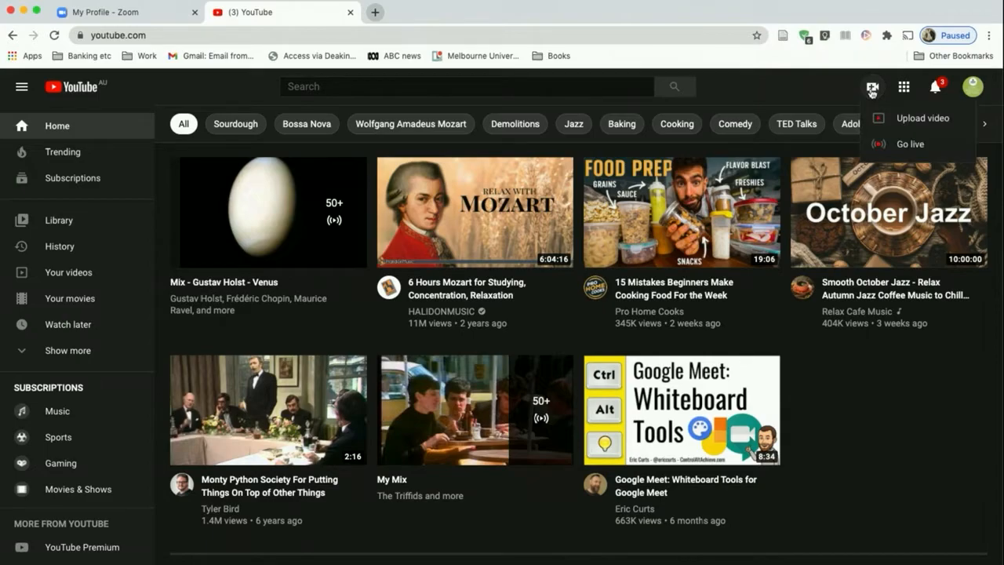
left_click(915, 149)
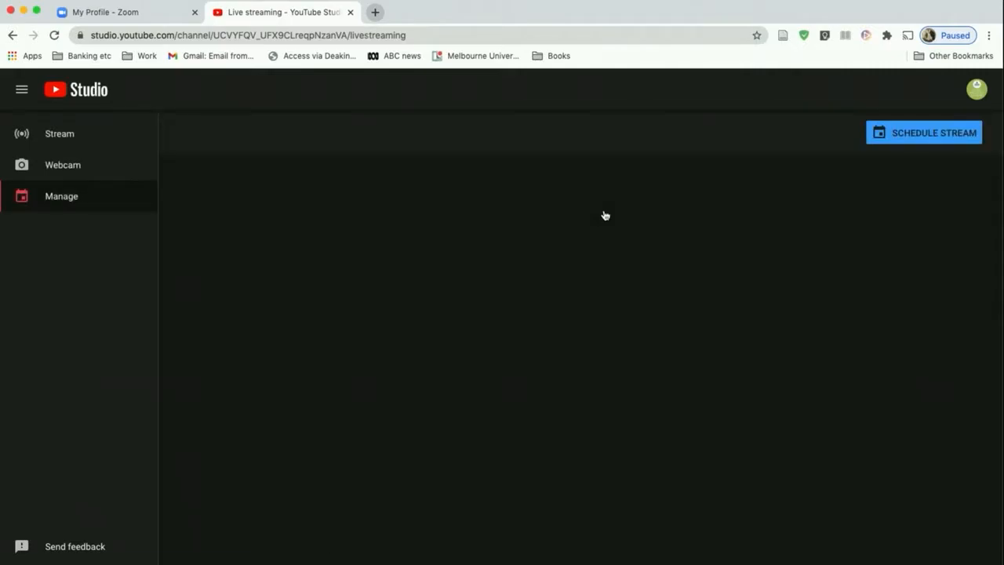
left_click(901, 131)
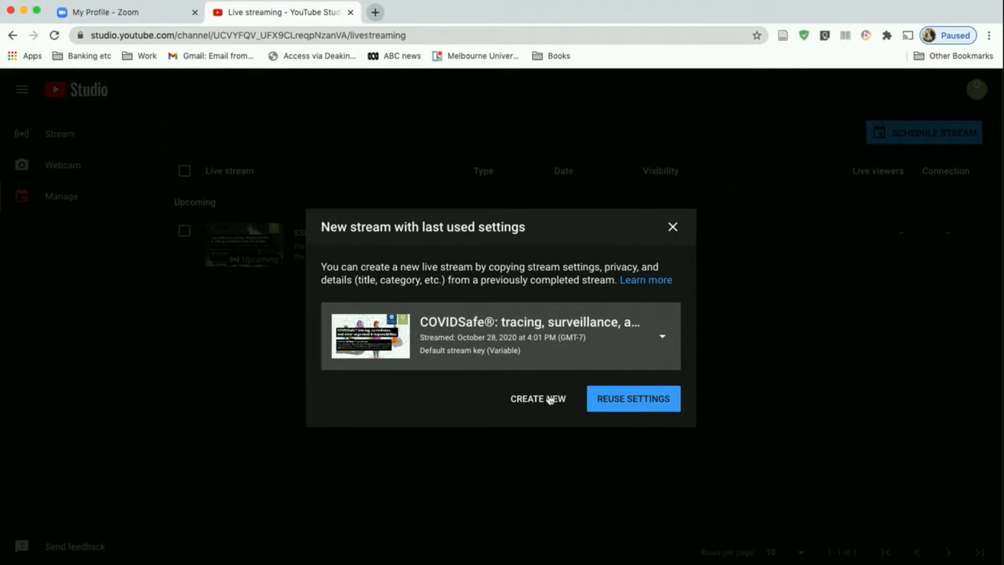
left_click(540, 400)
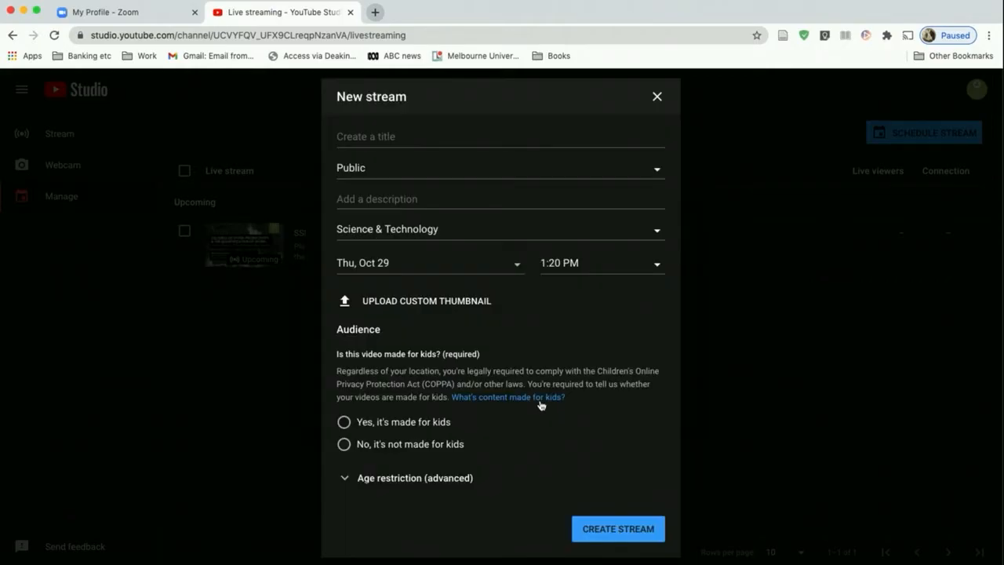
Title the new stream "Testing" and enter "add a description" as its description
left_click(403, 133)
type("Testing")
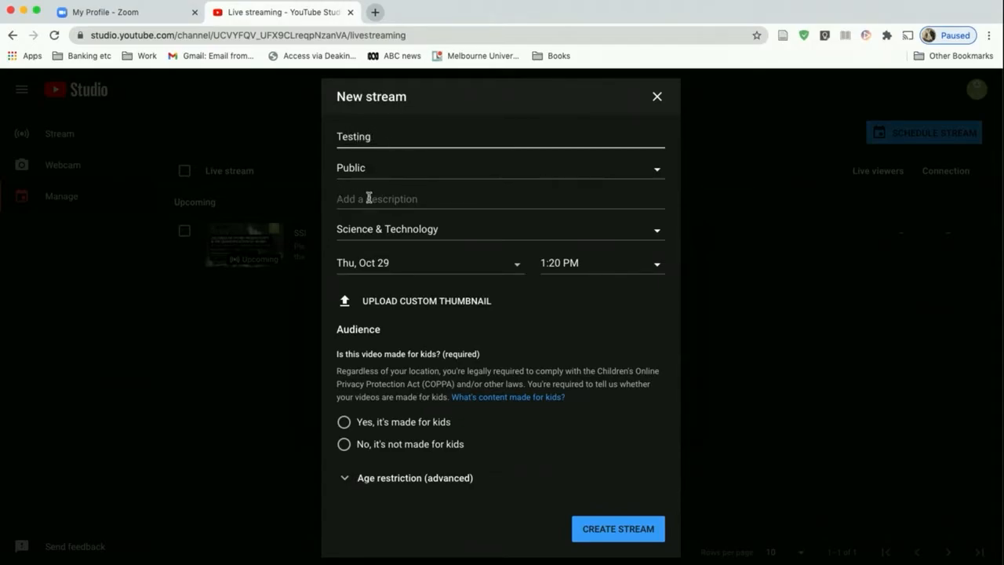
left_click(369, 198)
type("add a description")
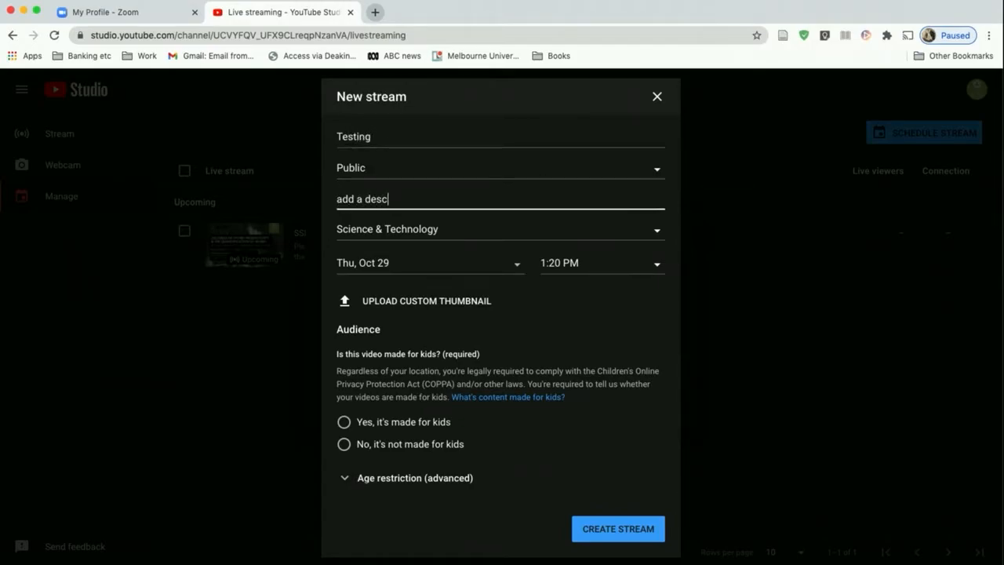
left_click(515, 268)
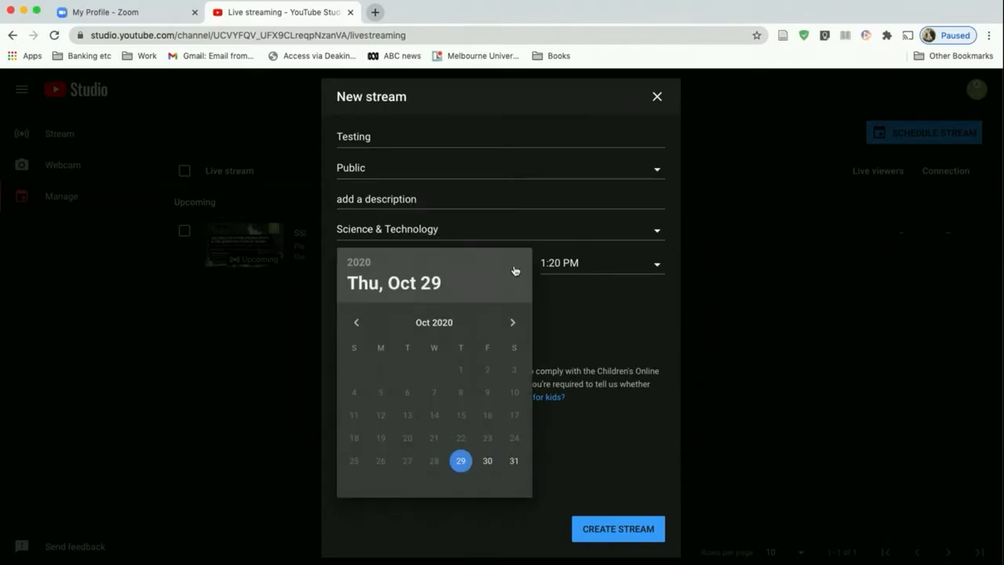
left_click(582, 301)
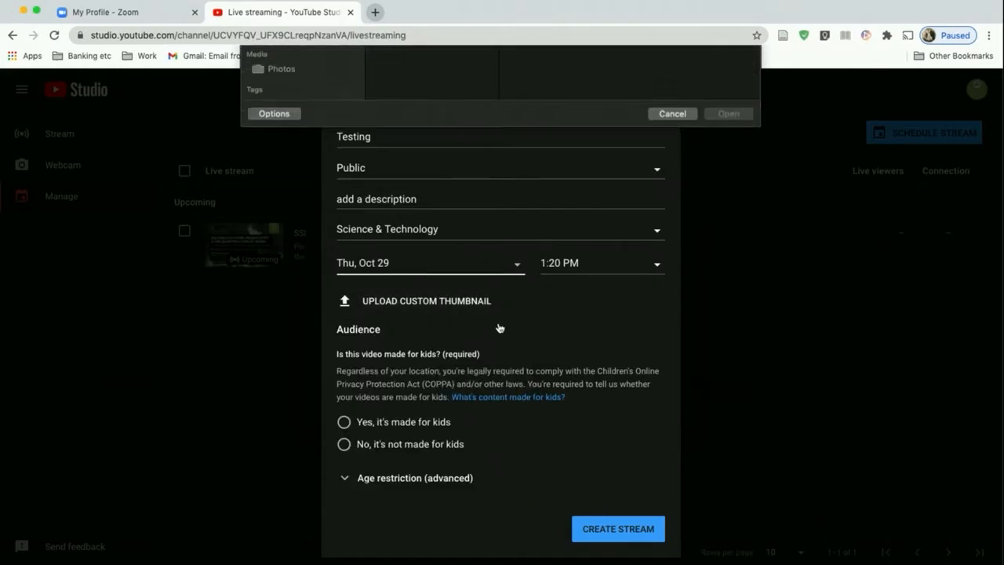
left_click(672, 330)
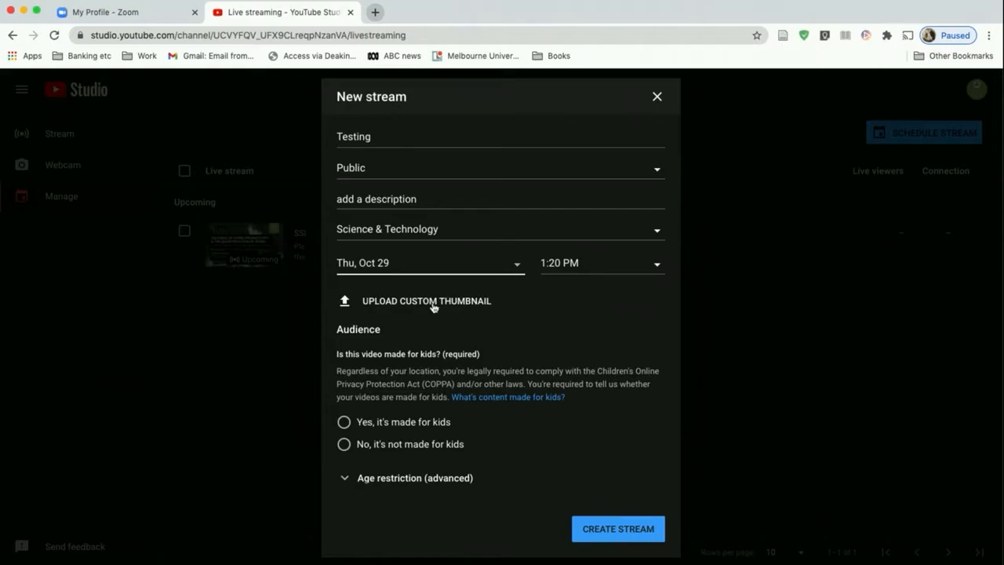
Mark the stream as not made for kids and create it
left_click(345, 447)
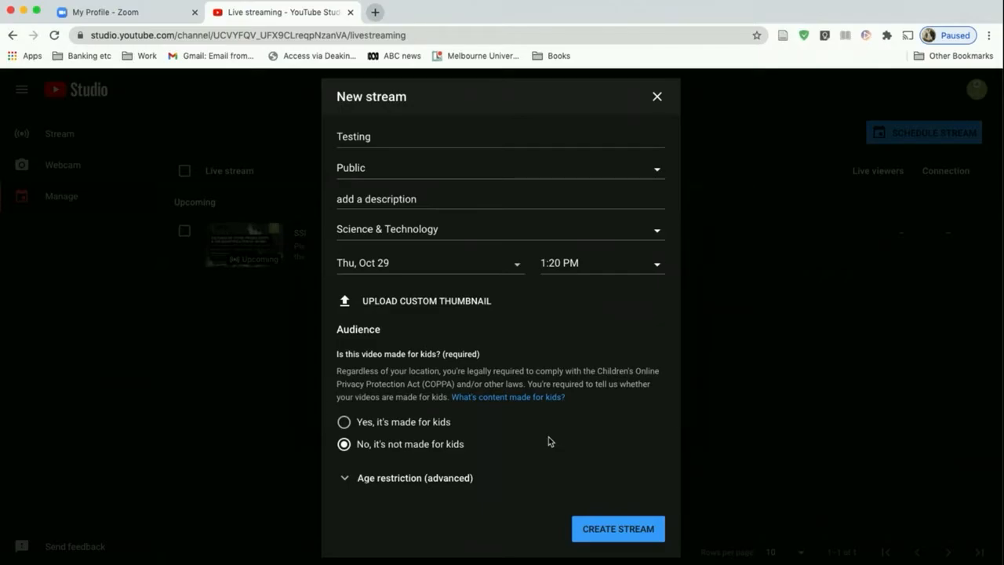
left_click(633, 528)
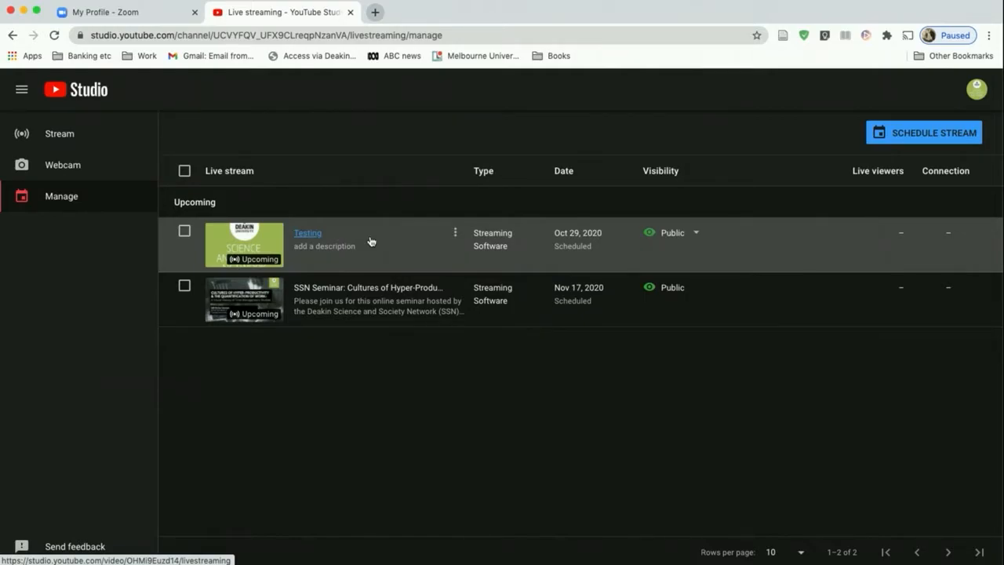
Switch to Zoom, schedule a new meeting with the topic "Test" and description "test", and save it
left_click(125, 12)
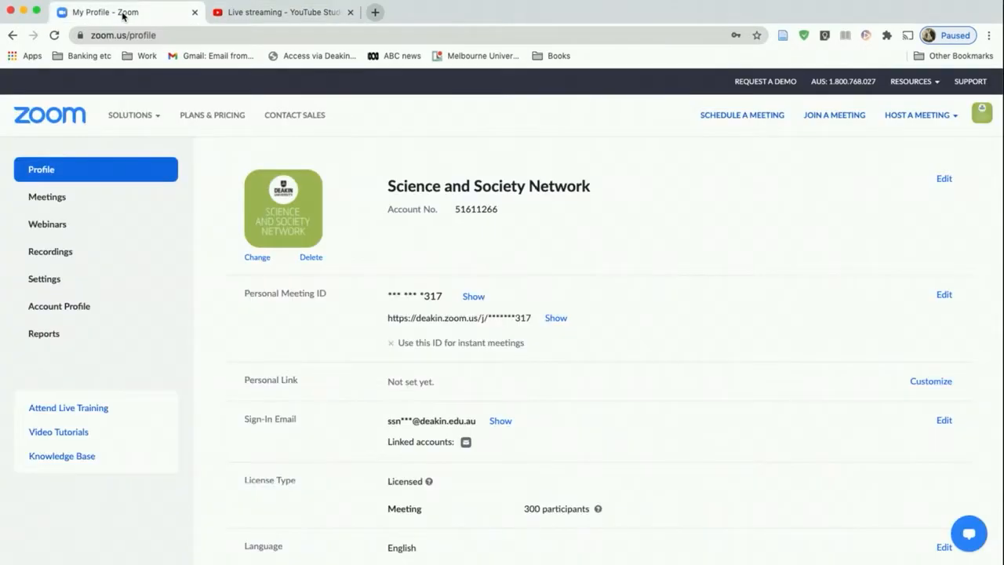
left_click(88, 200)
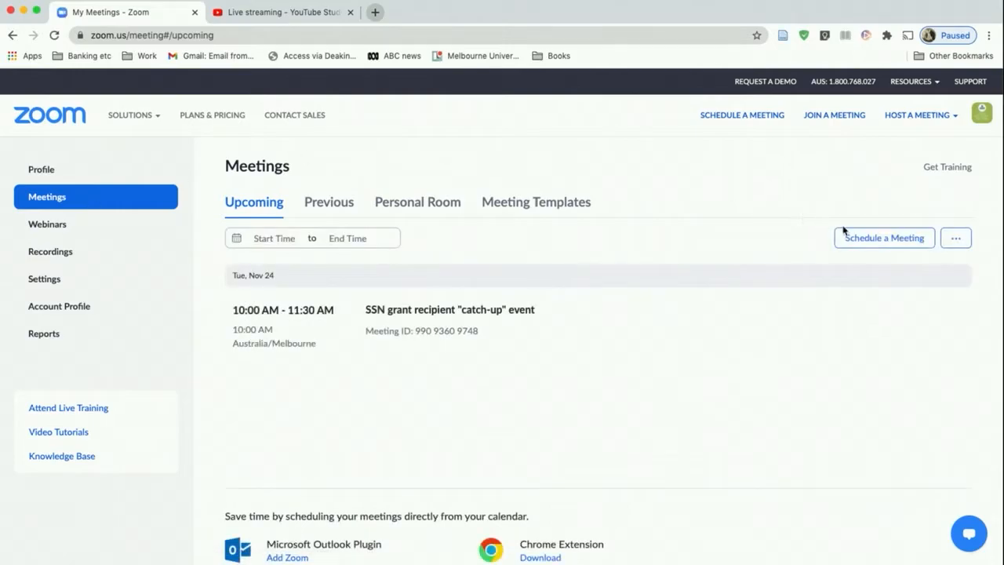
left_click(860, 240)
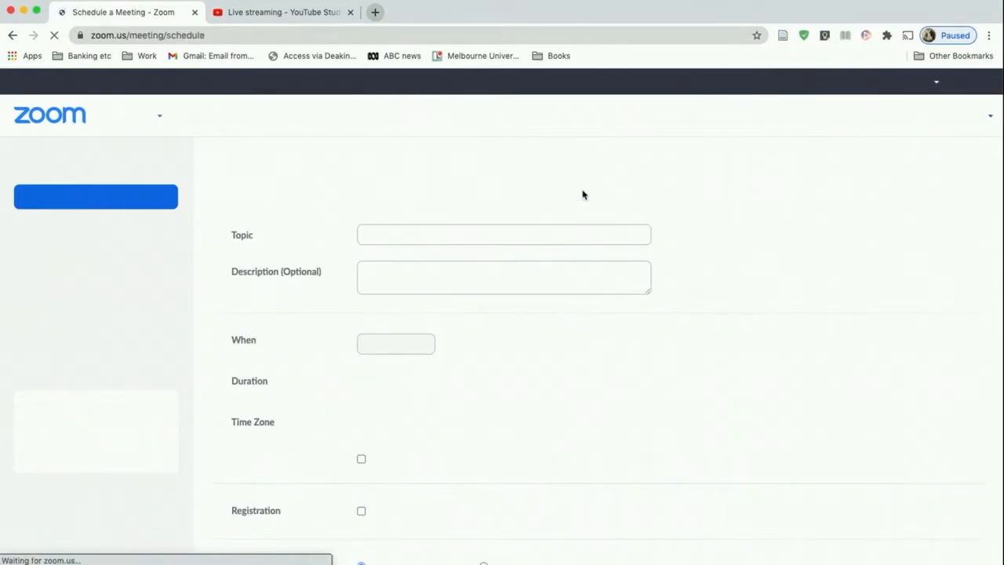
triple_click(416, 236)
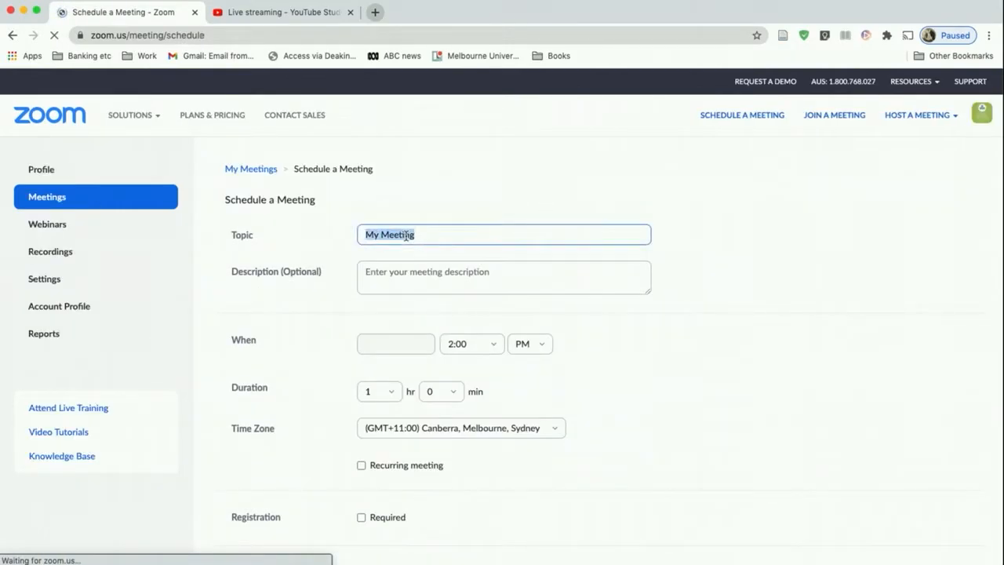
type("Test")
left_click(413, 273)
type("test")
scroll(586, 396, "down", 10)
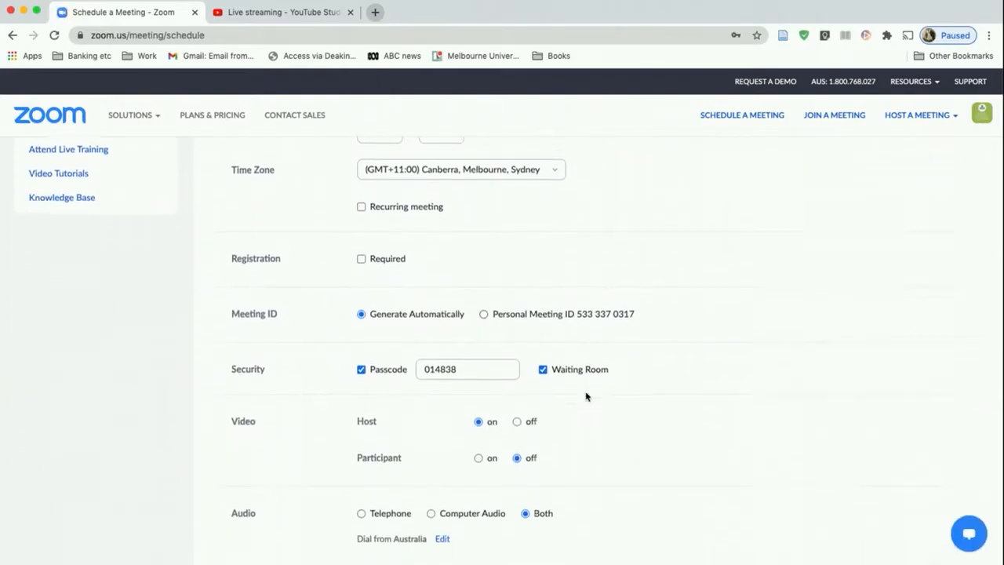
scroll(586, 396, "down", 4)
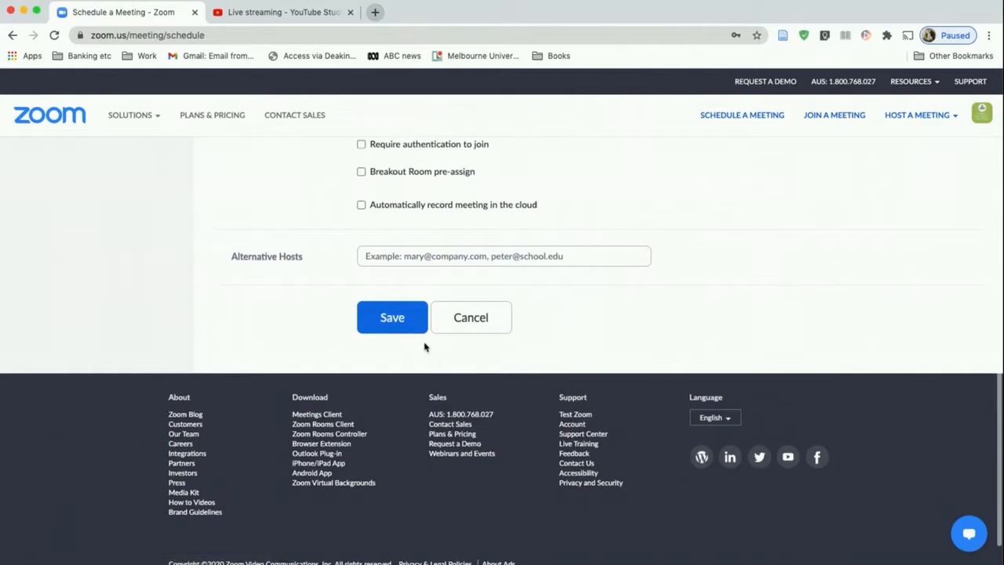
left_click(392, 317)
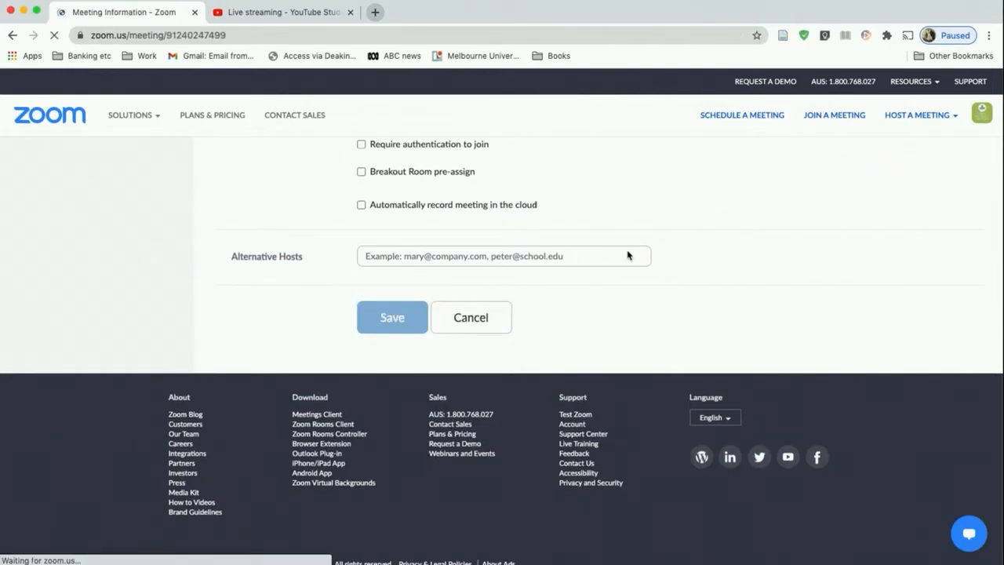
Open the custom live streaming service configuration for the saved meeting
scroll(650, 430, "down", 10)
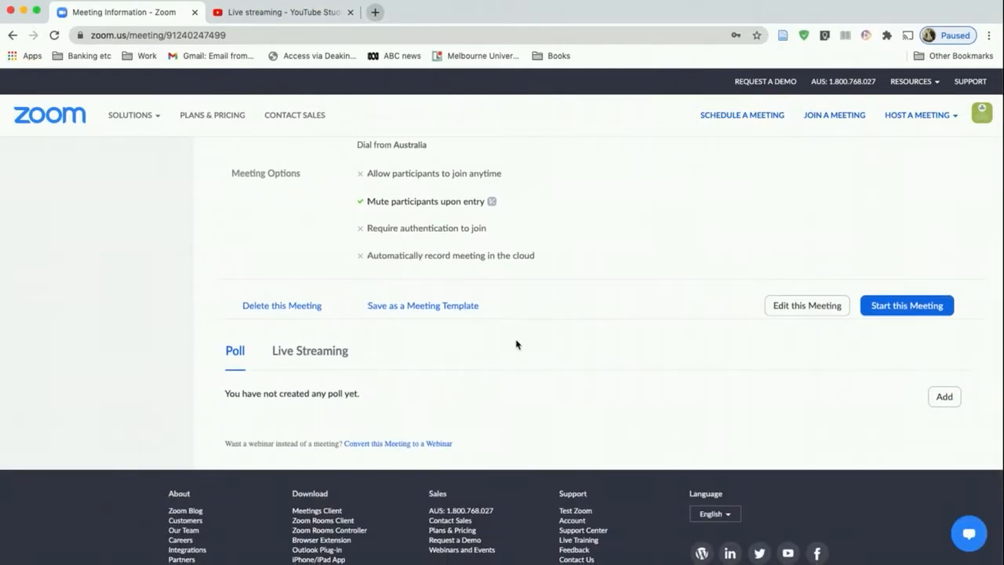
scroll(515, 343, "down", 1)
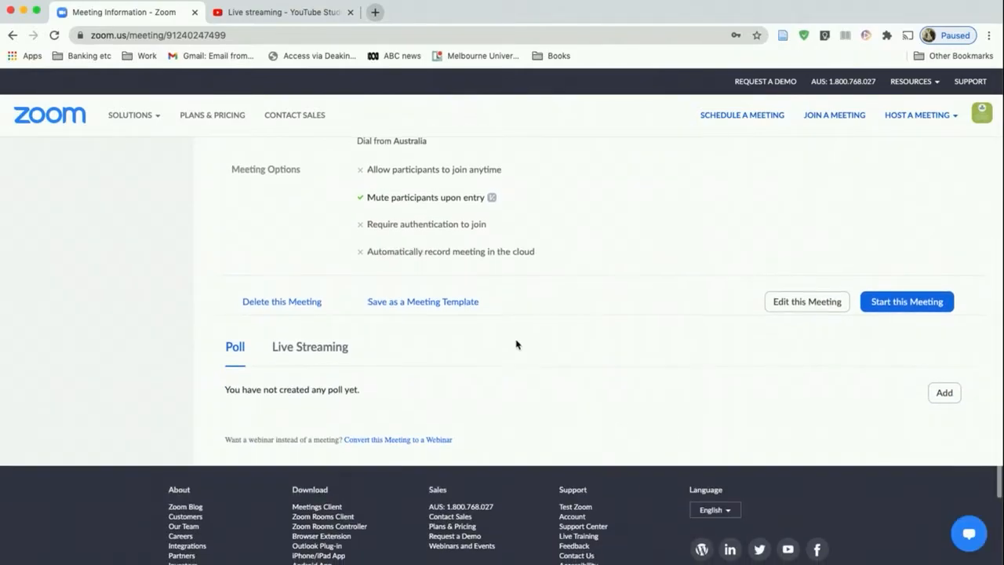
left_click(299, 354)
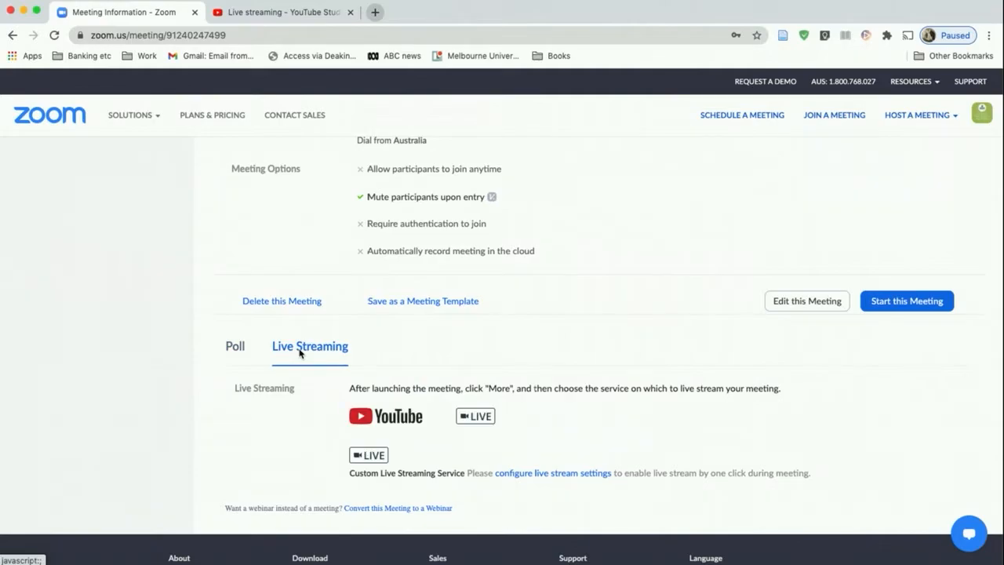
scroll(650, 403, "down", 1)
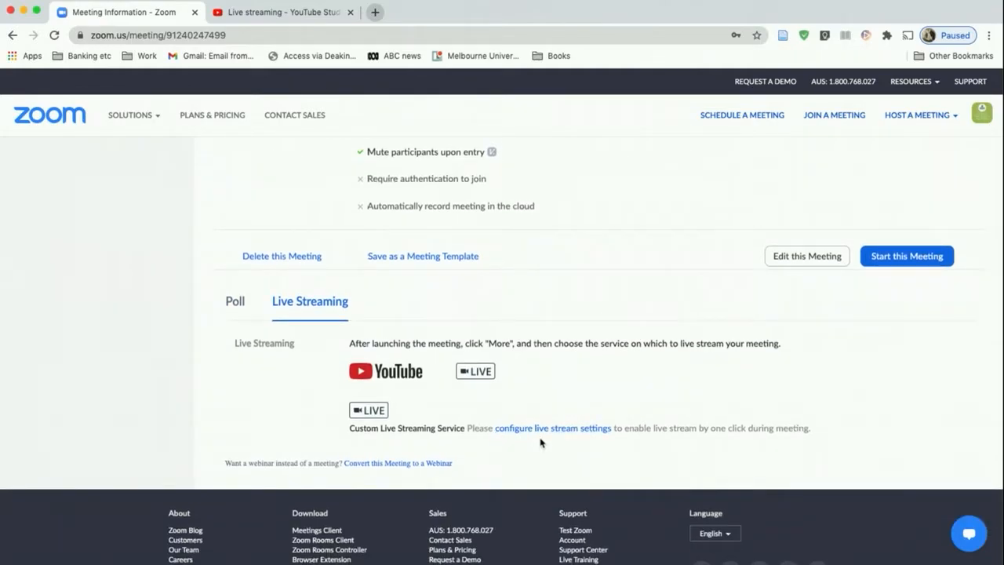
left_click(573, 428)
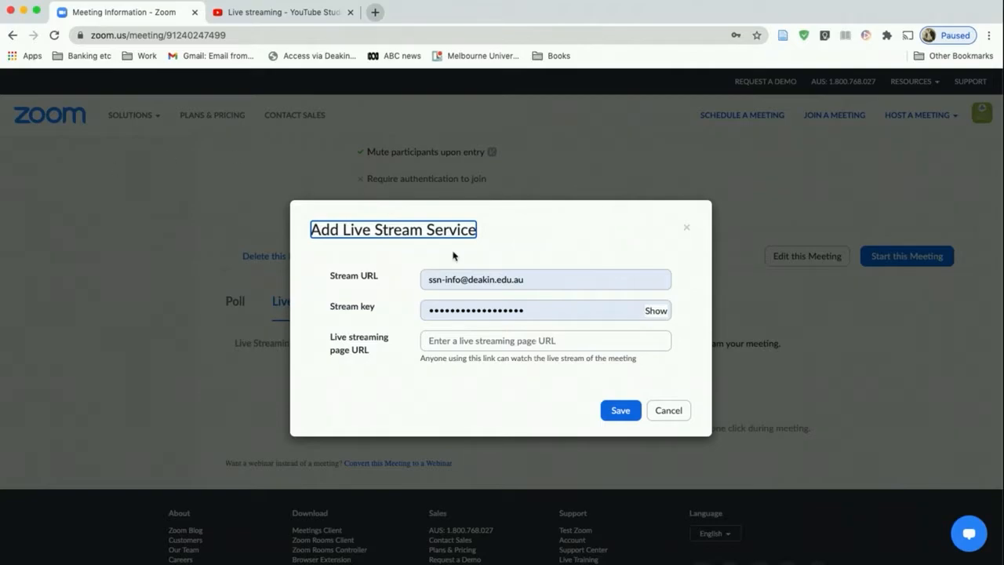
Copy the Testing stream's shareable link from YouTube Studio and paste it as the Zoom meeting's live streaming page URL
left_click(261, 17)
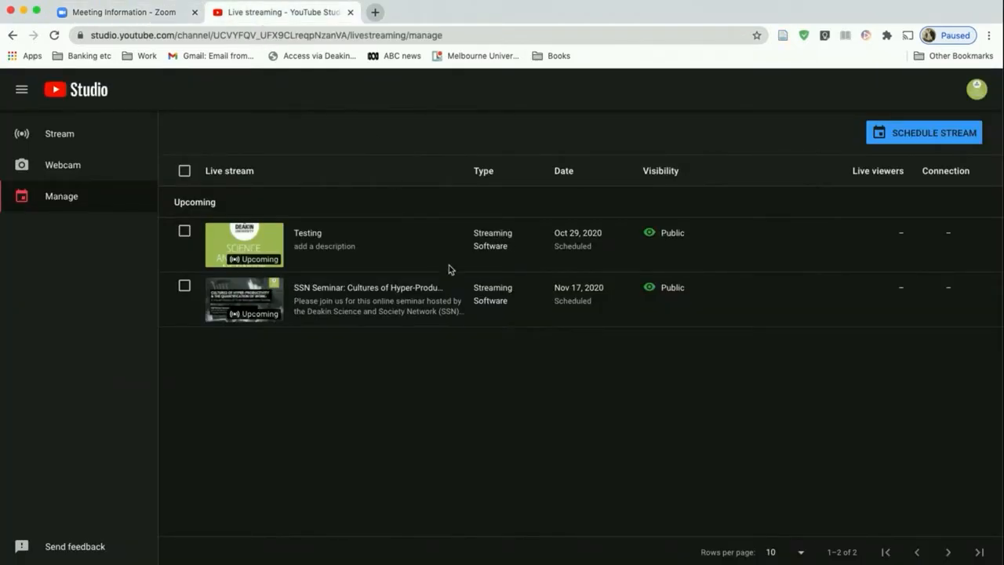
left_click(457, 235)
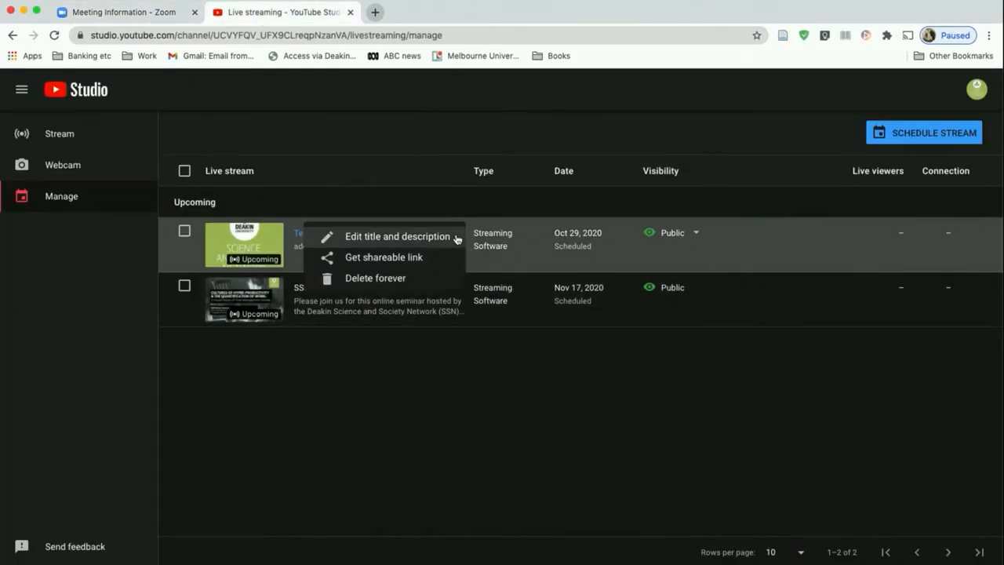
left_click(416, 260)
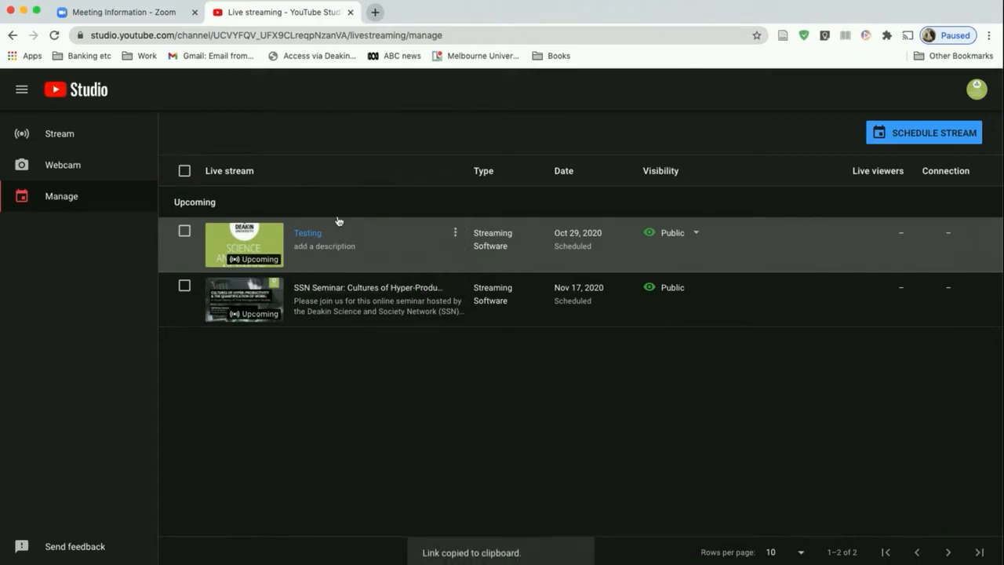
left_click(141, 18)
left_click(455, 340)
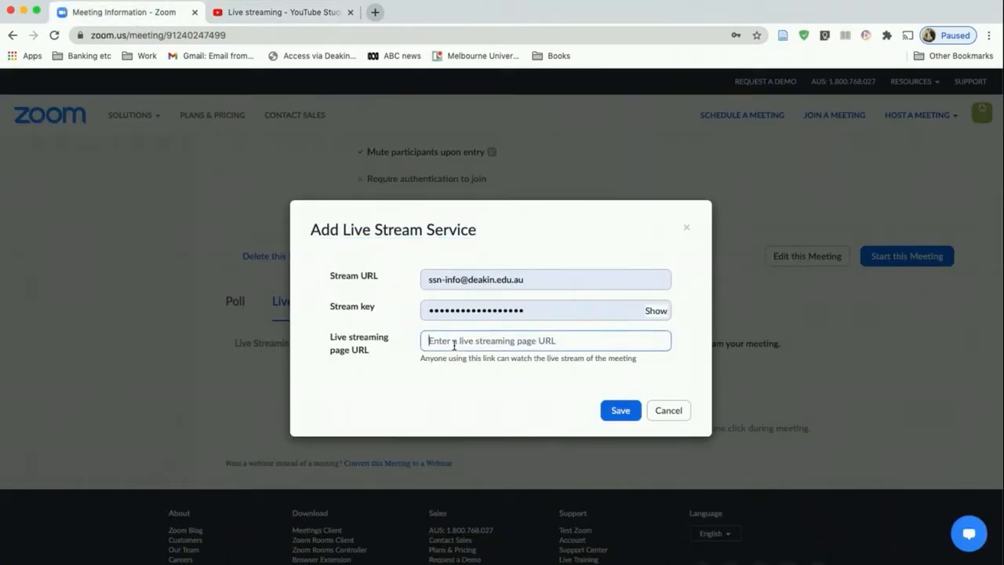
key("cmd+v")
Copy the Testing stream's stream URL from YouTube Studio and paste it as the Stream URL of Zoom's live stream service
left_click(266, 11)
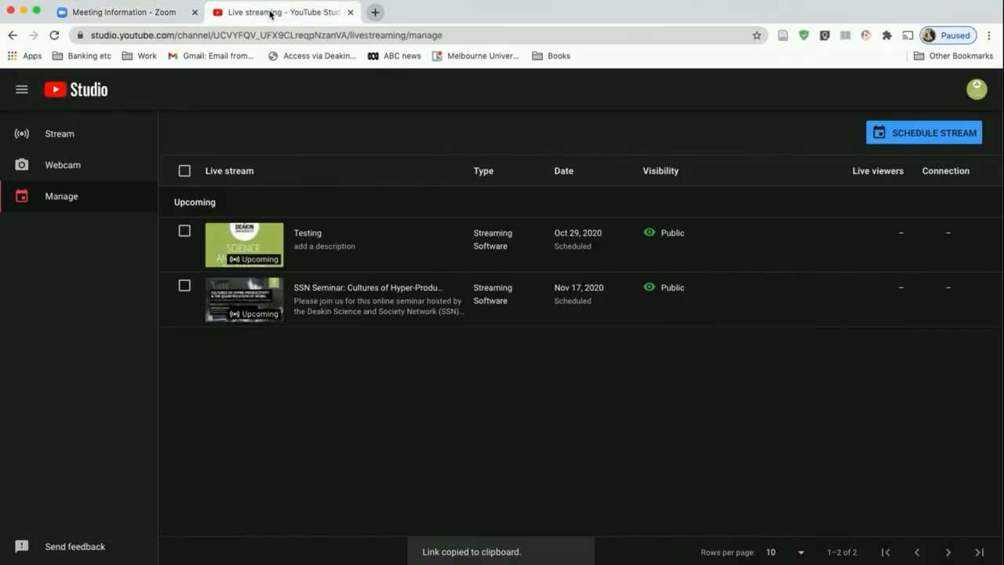
left_click(307, 233)
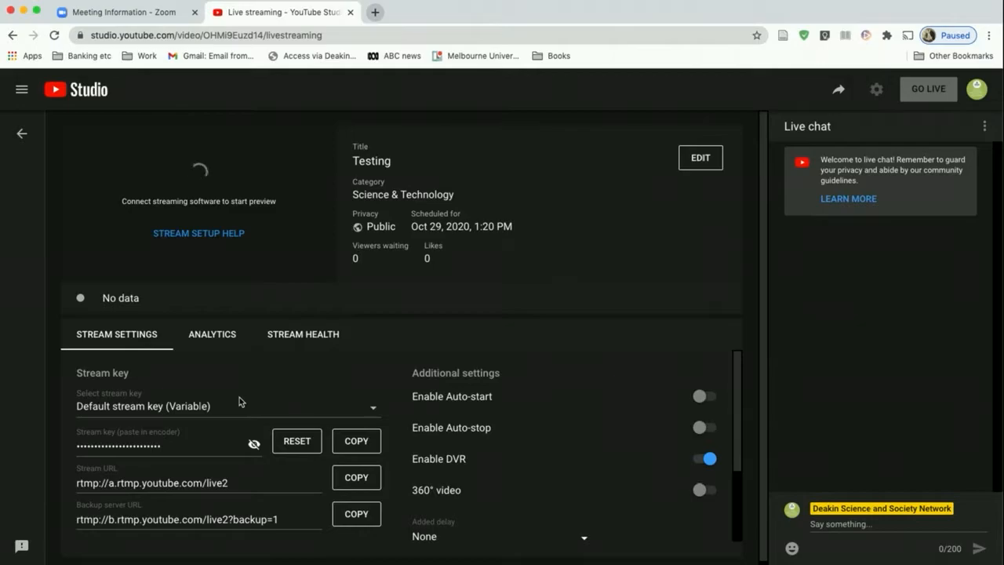
scroll(244, 368, "down", 2)
scroll(244, 404, "up", 1)
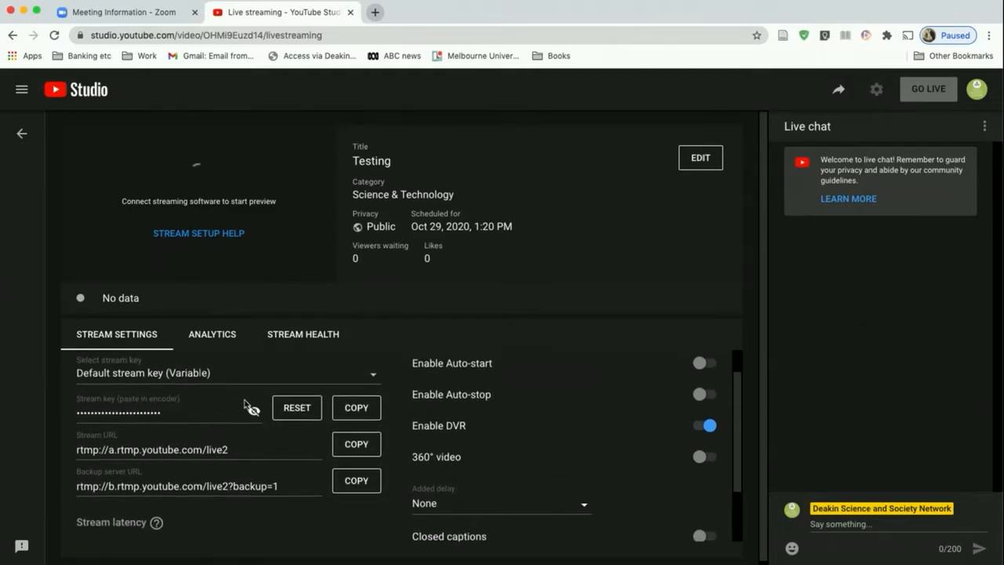
left_click(356, 444)
left_click(137, 15)
left_click(452, 280)
triple_click(456, 279)
key("super+v")
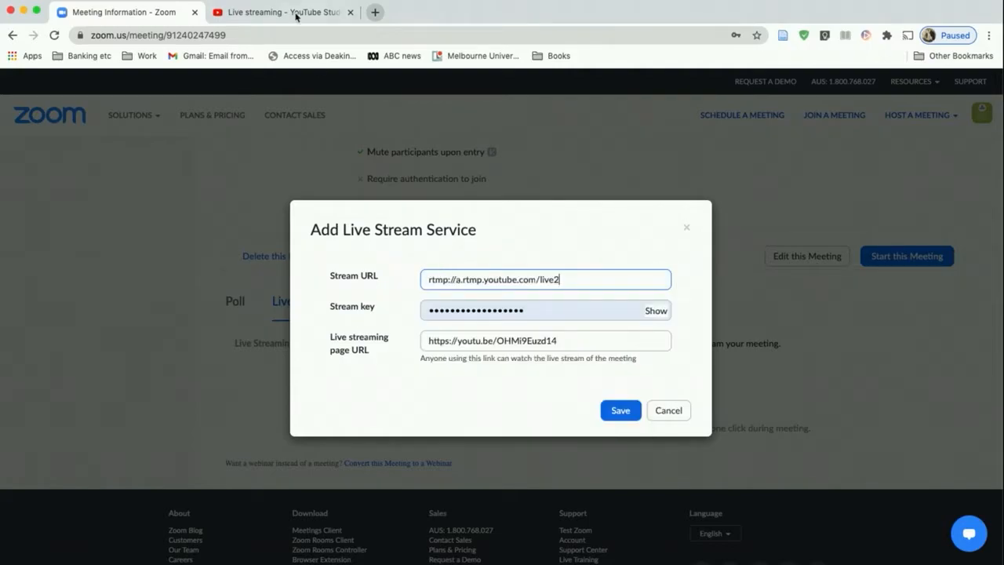
Copy the Testing stream's key from YouTube Studio, paste it as the Zoom Stream key, and save the live stream service
left_click(286, 12)
left_click(357, 407)
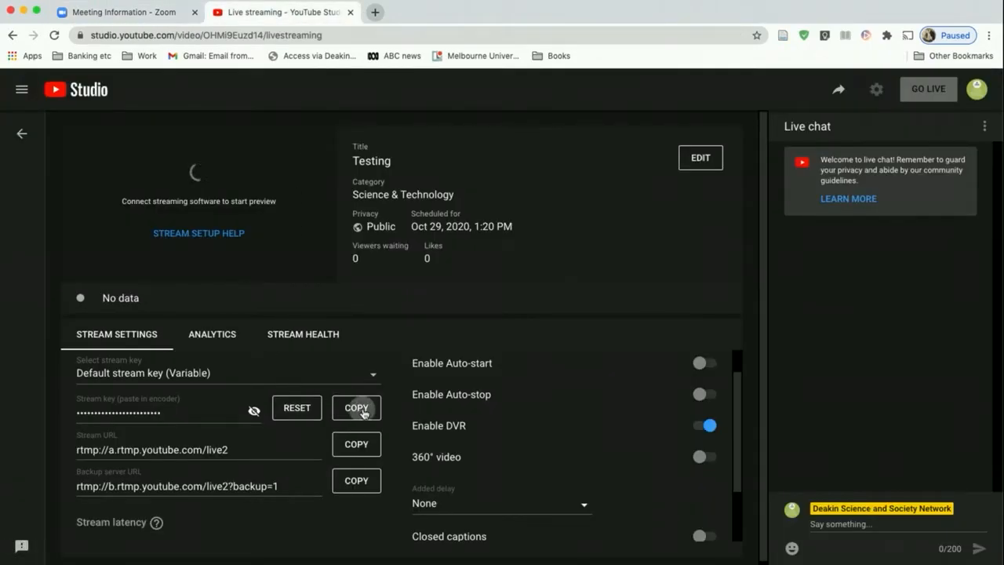
left_click(141, 15)
triple_click(445, 313)
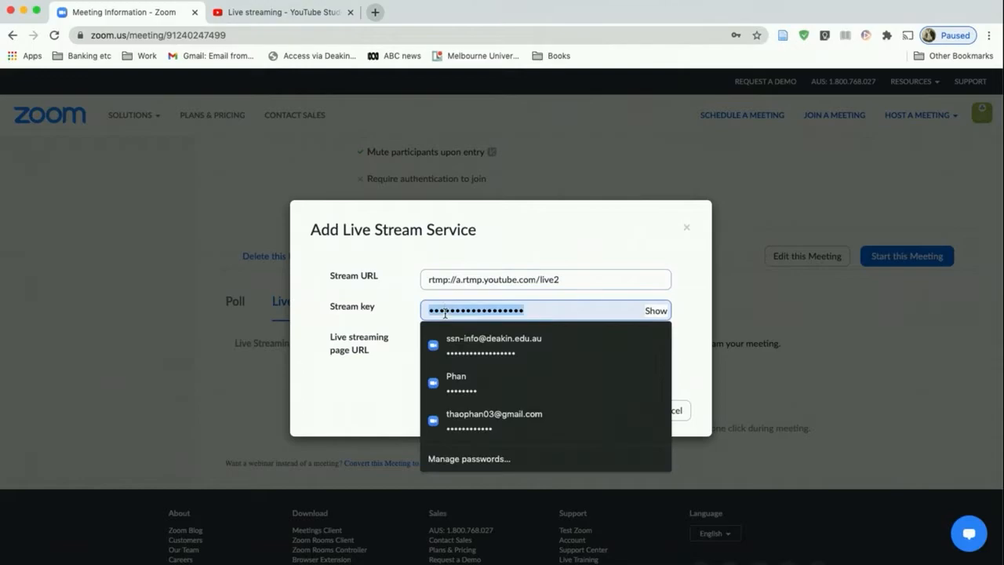
key("super+v")
left_click(618, 413)
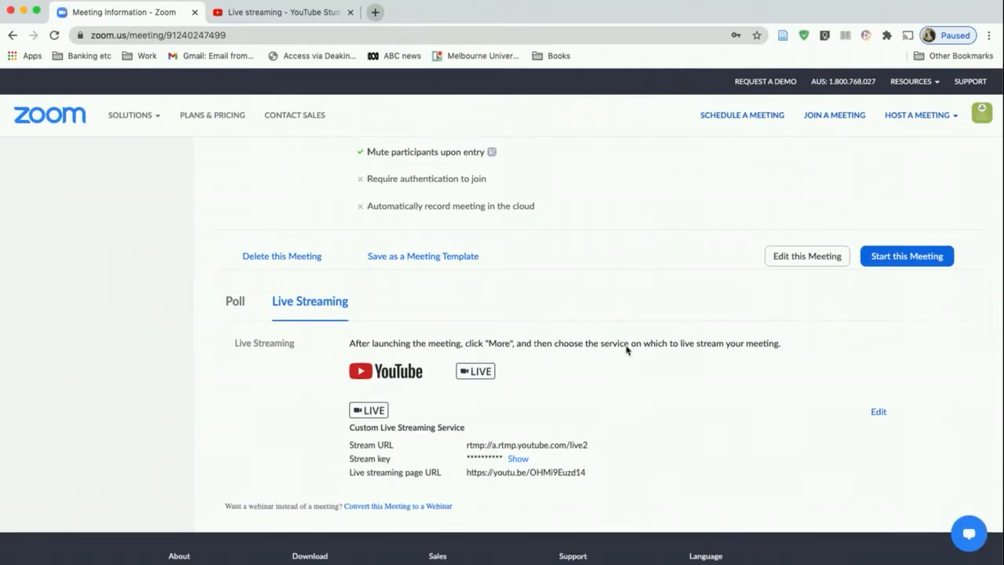
scroll(673, 309, "down", 1)
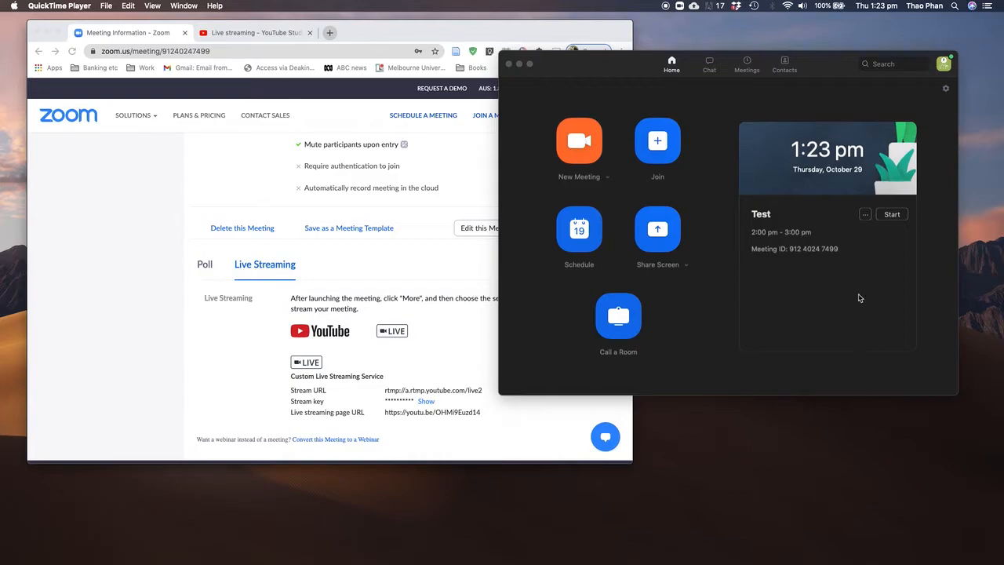
Switch to the Zoom desktop app, start the scheduled Test meeting, and shrink its window over the browser
left_click(823, 65)
left_click_drag(817, 71, 819, 73)
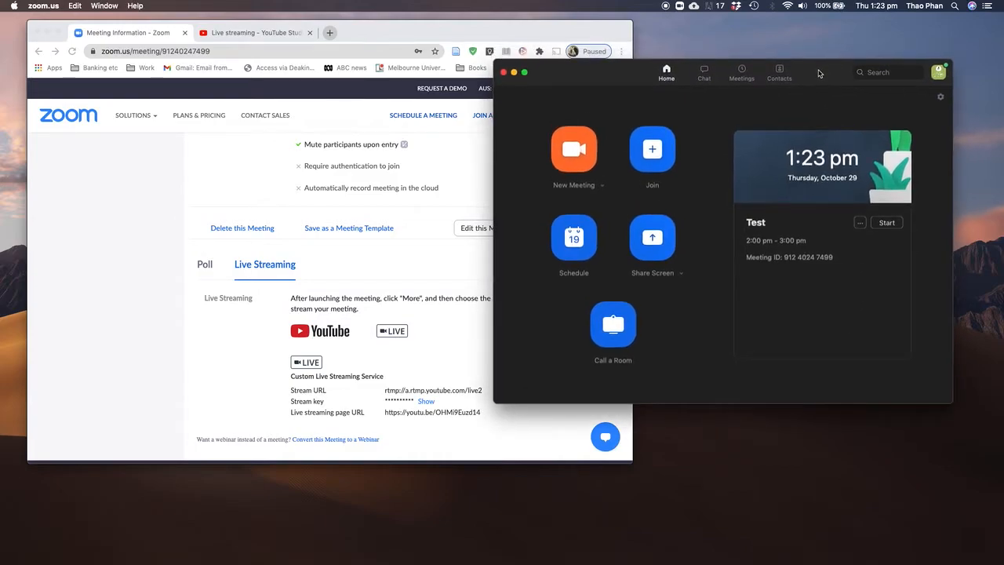
left_click(888, 225)
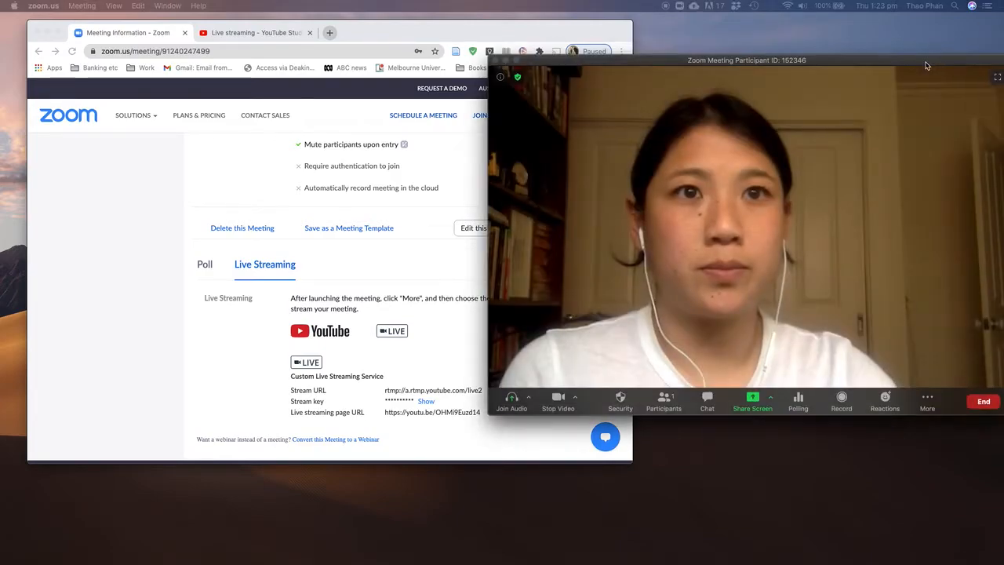
left_click_drag(927, 62, 489, 58)
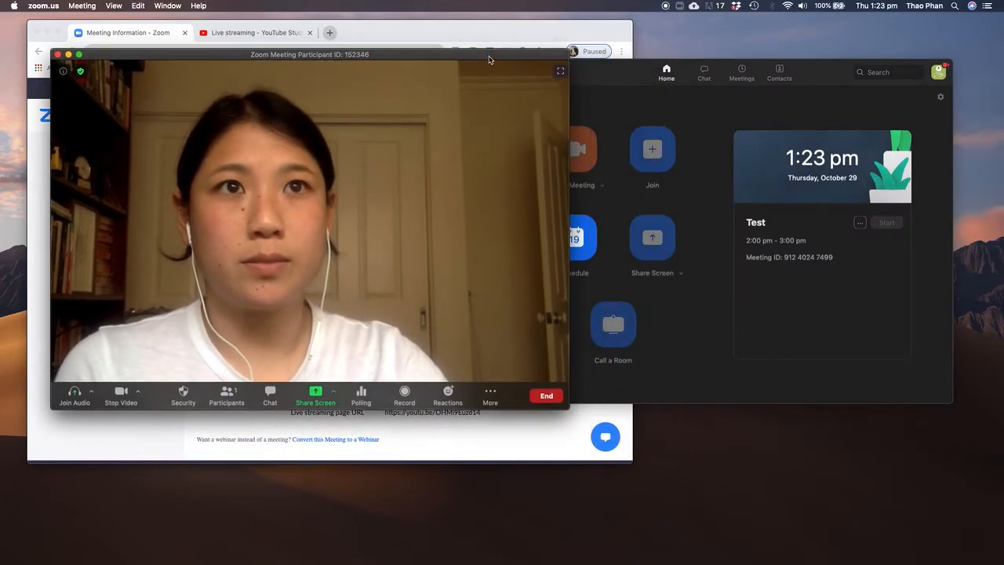
left_click_drag(569, 408, 392, 313)
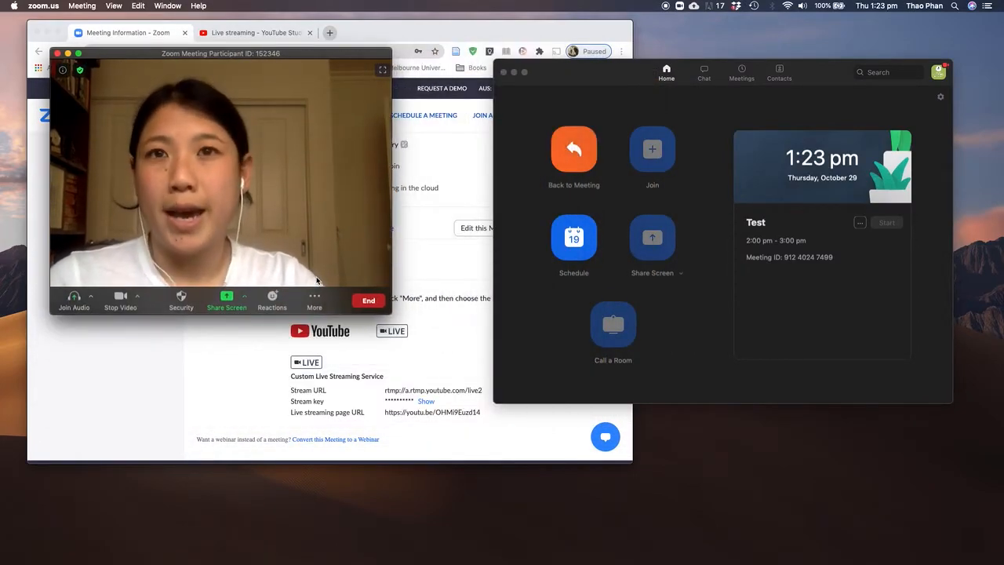
Broadcast the meeting live on the Custom Live Streaming Service and check the Testing stream's connection in YouTube Studio
left_click(314, 301)
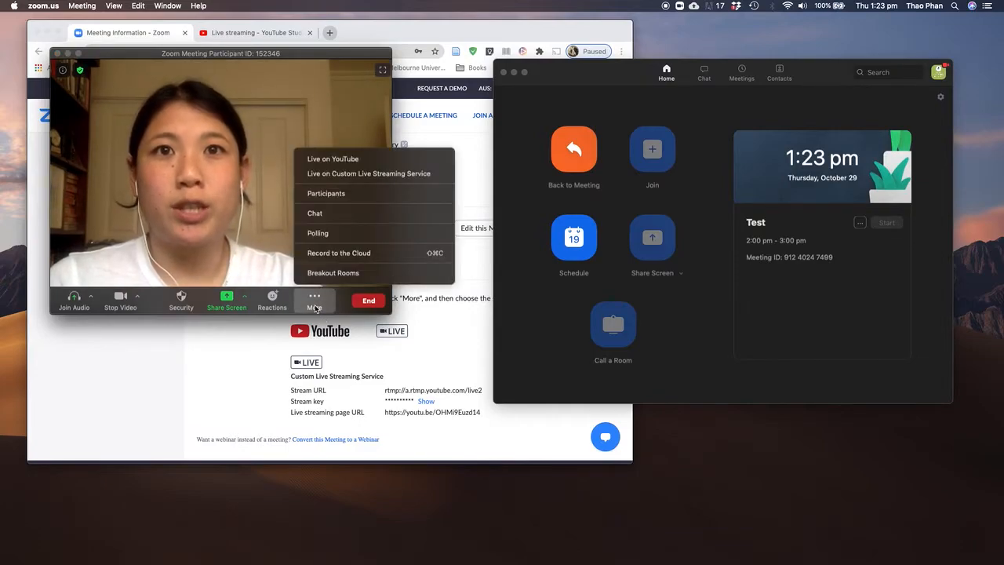
left_click(343, 175)
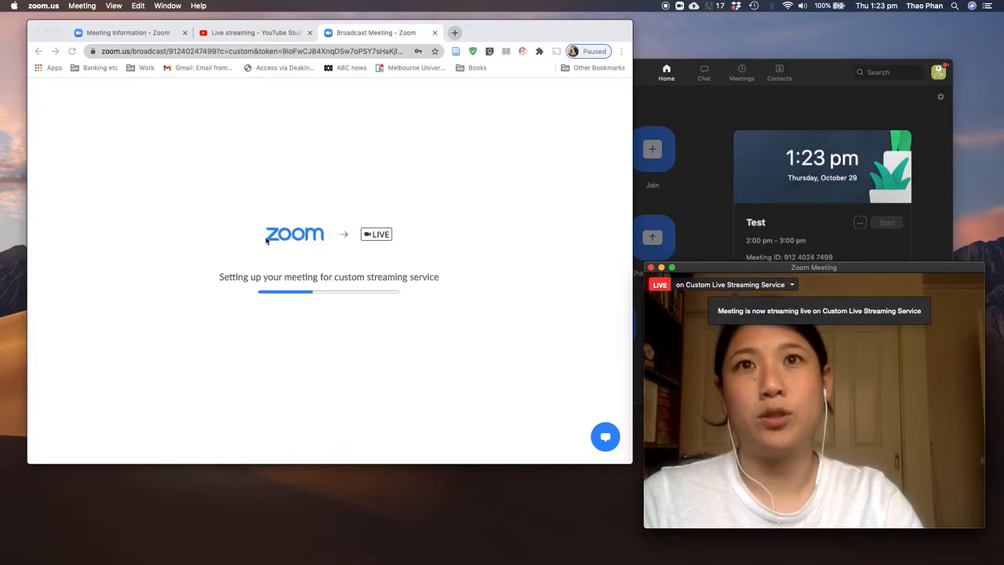
left_click(265, 34)
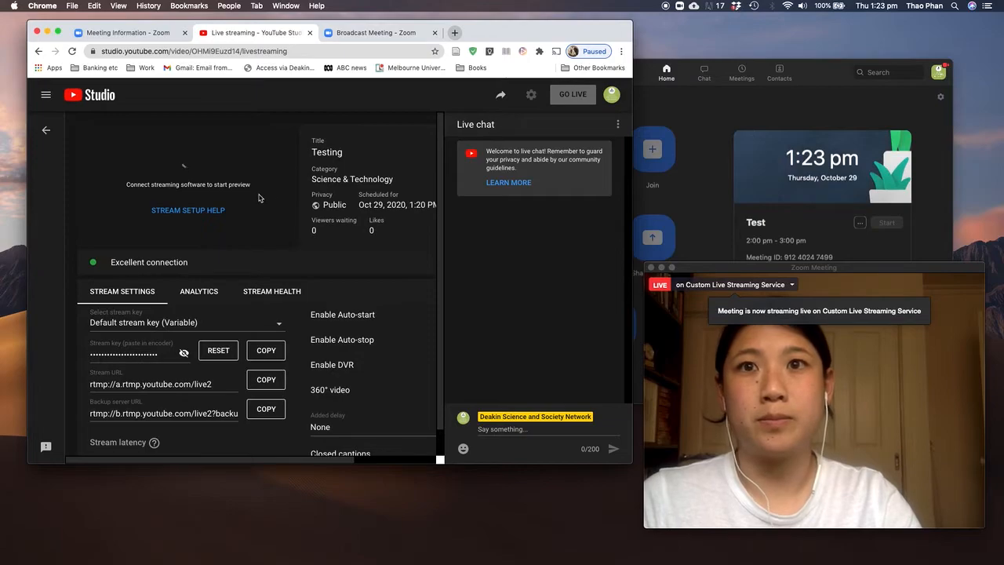
left_click(352, 33)
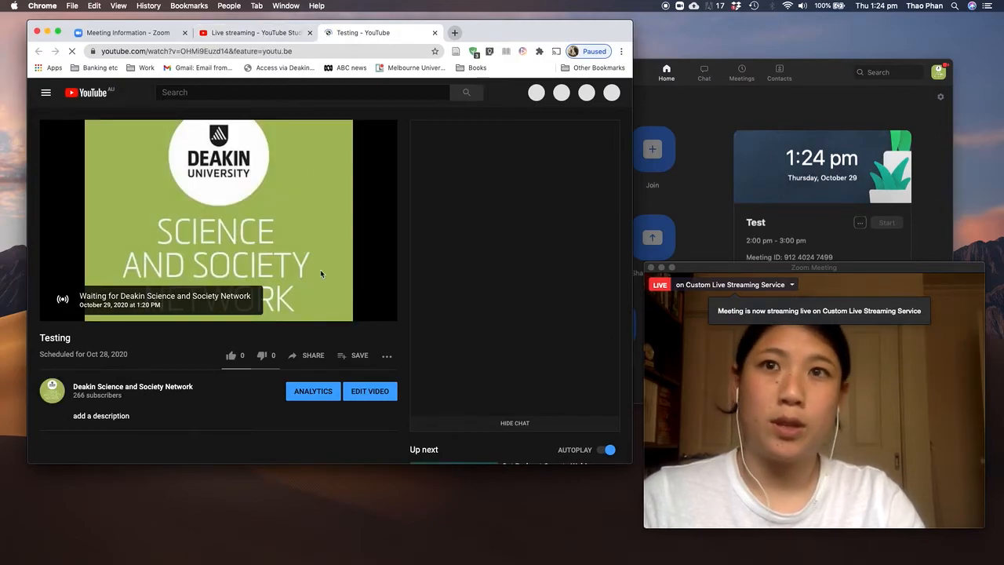
Look over the public Testing watch page on YouTube, and compare the YouTube Studio preview with the Zoom meeting
scroll(313, 266, "down", 5)
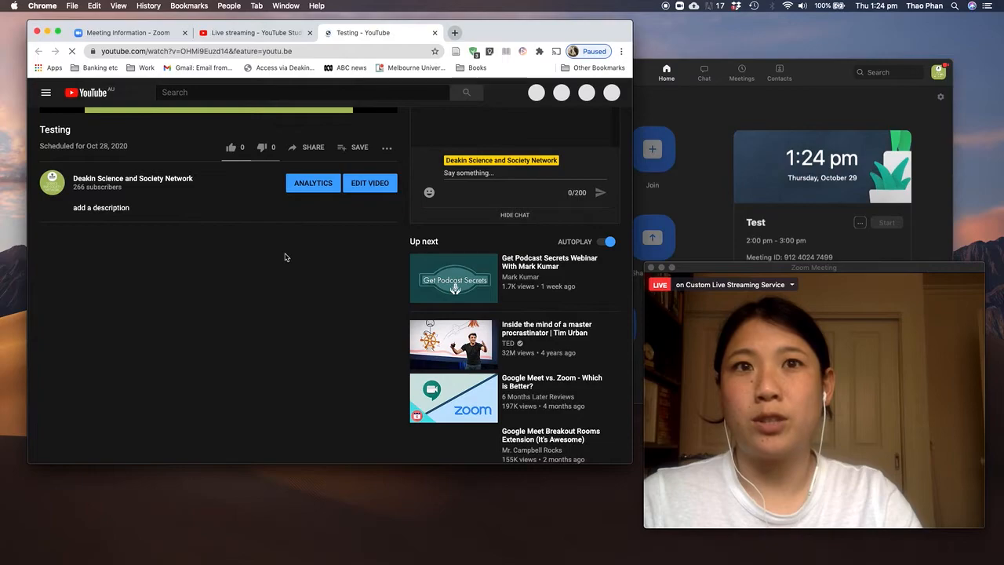
scroll(285, 253, "up", 5)
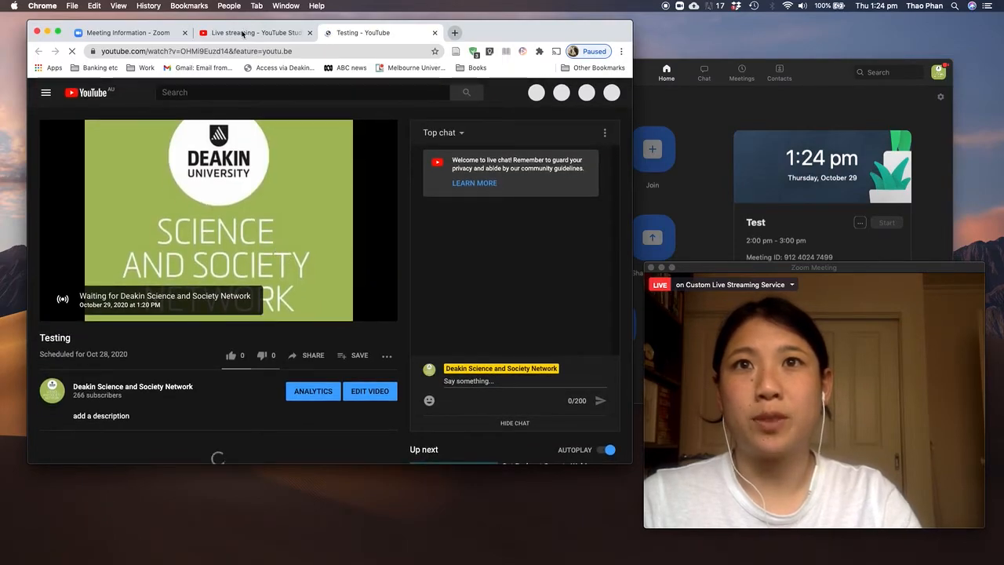
left_click(243, 34)
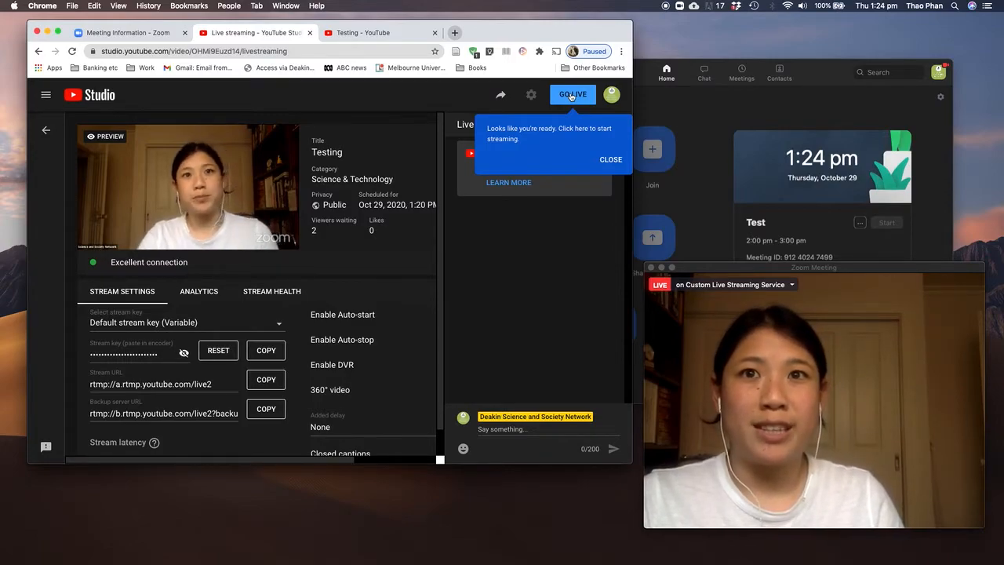
mouse_move(731, 305)
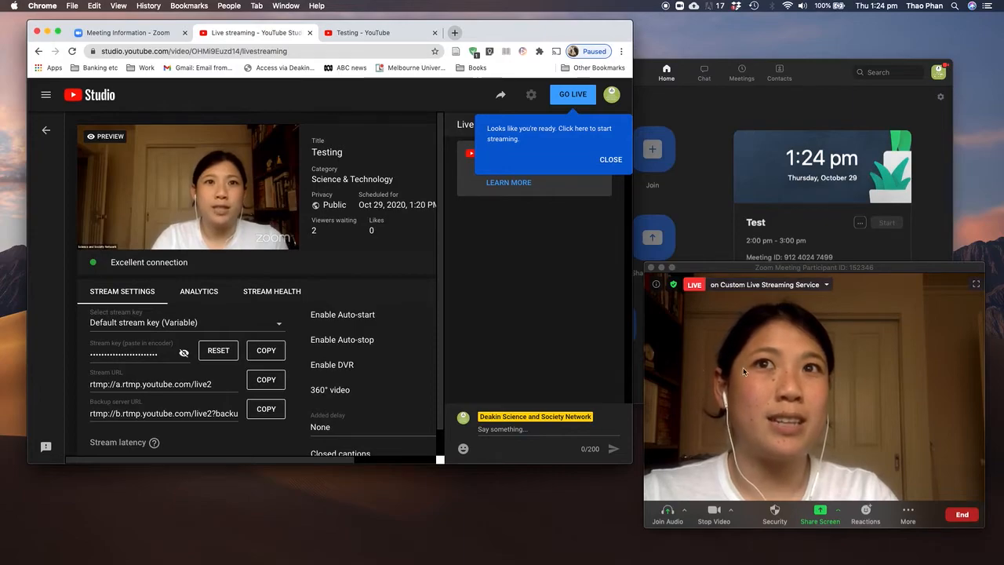
mouse_move(125, 206)
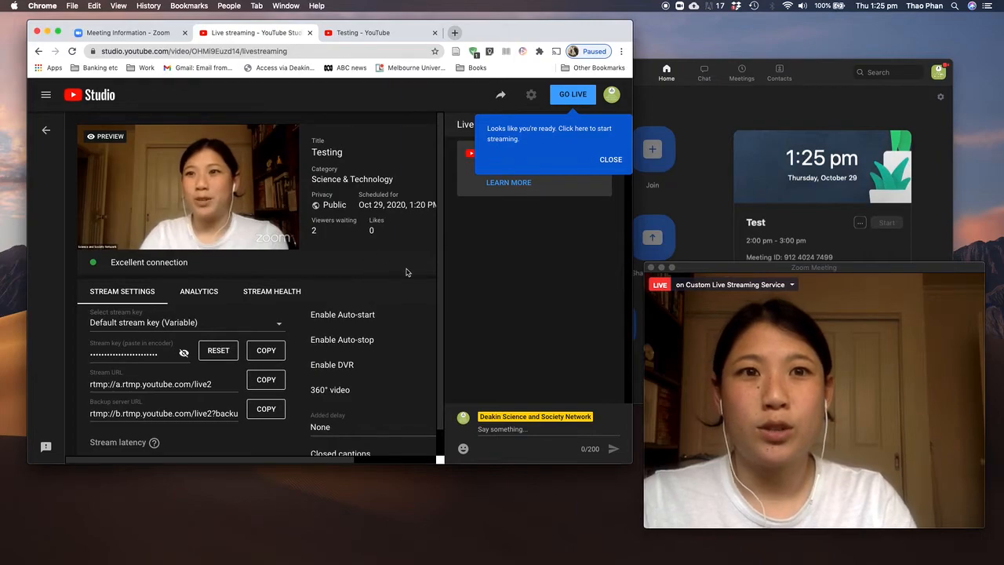
Review the Testing stream's settings, analytics and stream health in YouTube Studio, and activate the live chat message field
scroll(407, 272, "down", 1)
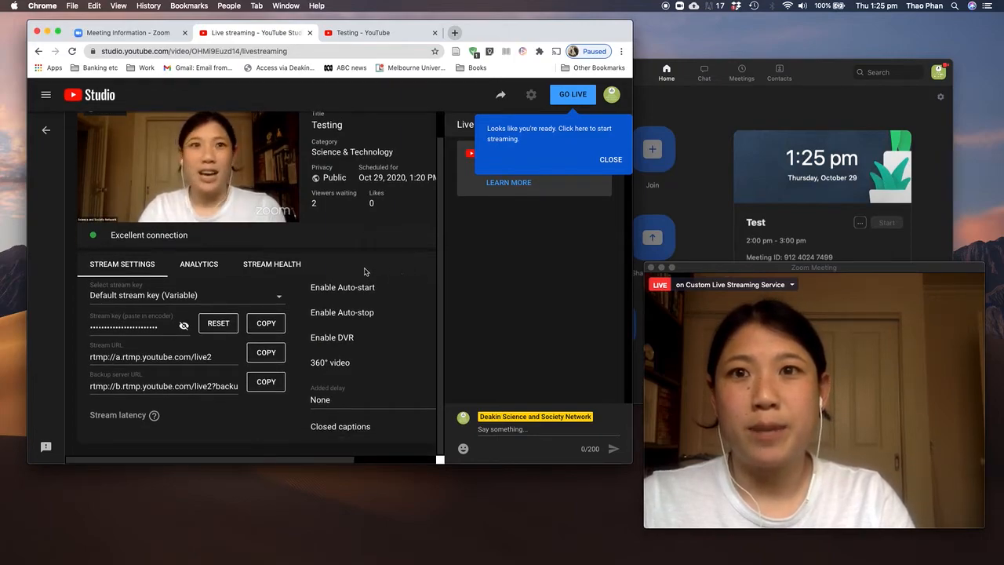
left_click(198, 263)
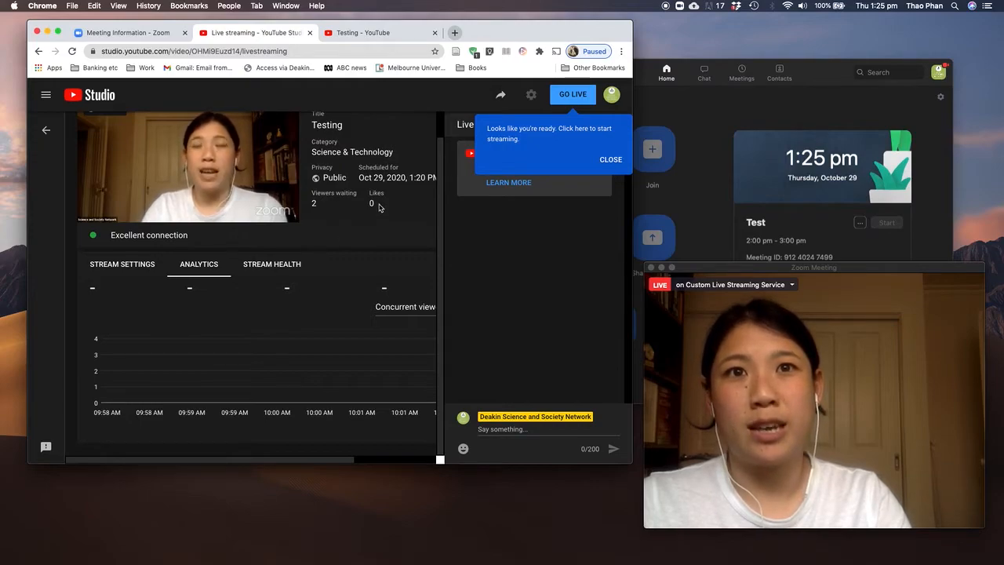
left_click(302, 267)
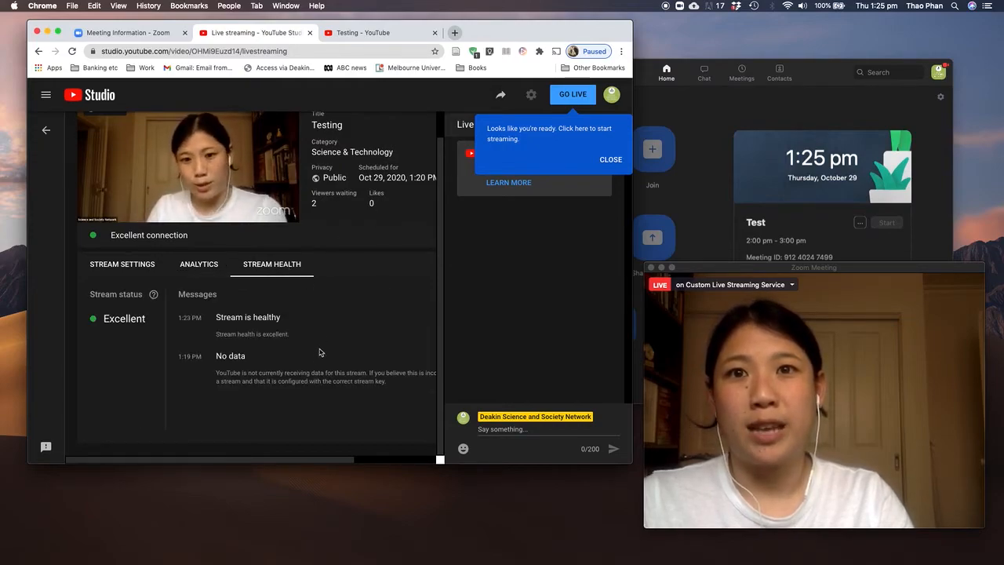
left_click(499, 429)
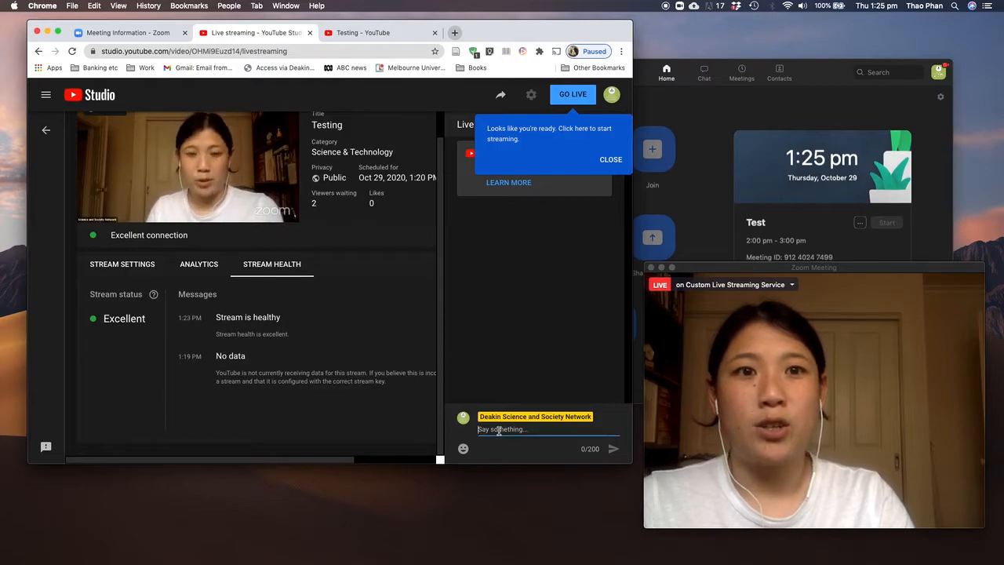